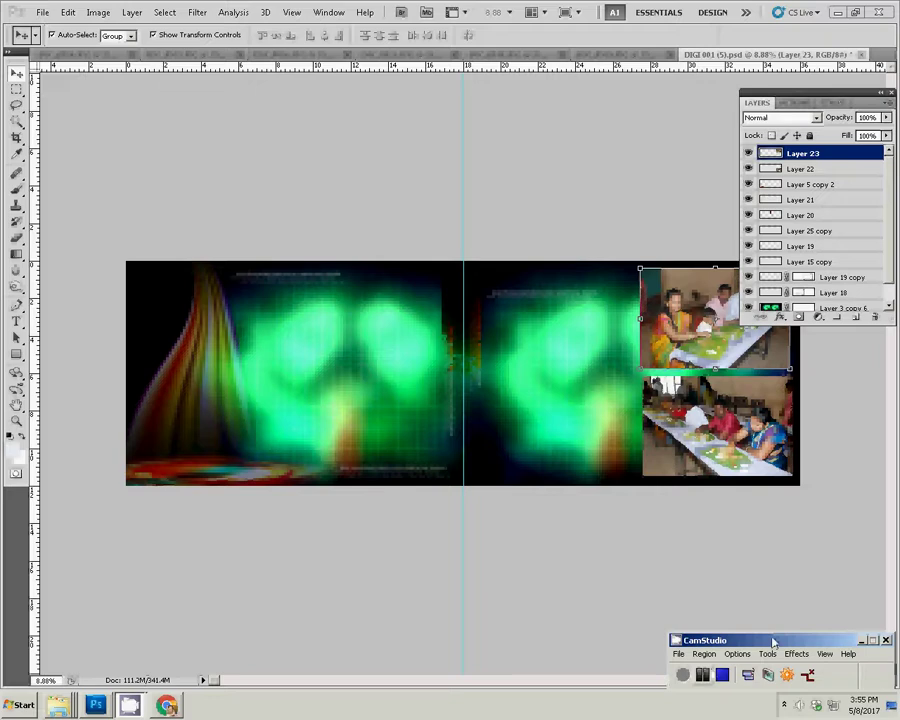
# - Set CamStudio's cursor options to the actual cursor, an enlarged highlight circle and visual click feedback
pyautogui.moveTo(772, 641); pyautogui.dragTo(622, 465)
pyautogui.click(558, 478)
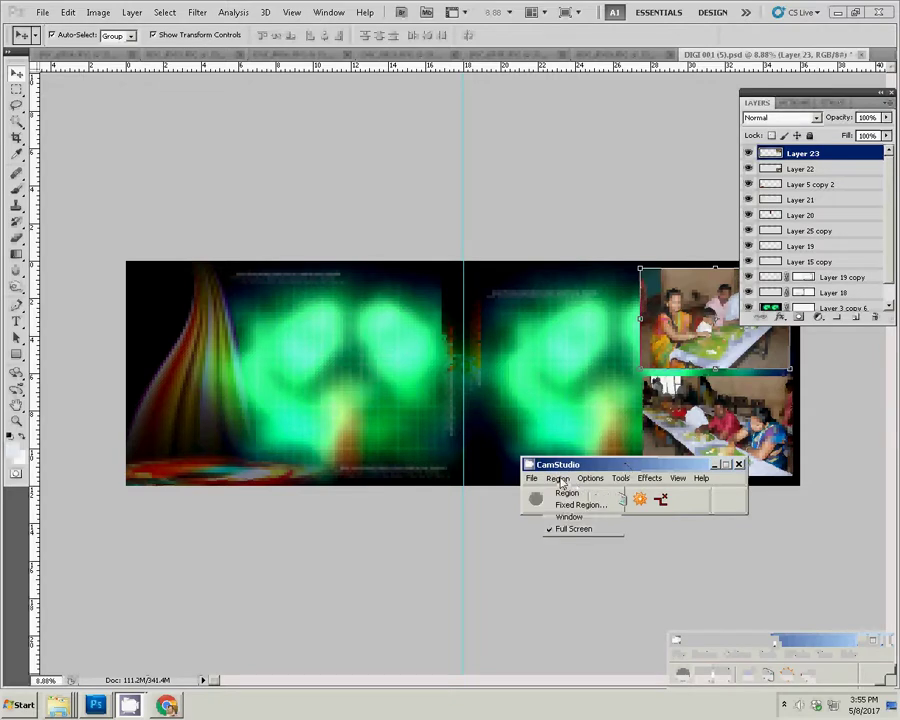
pyautogui.moveTo(590, 478)
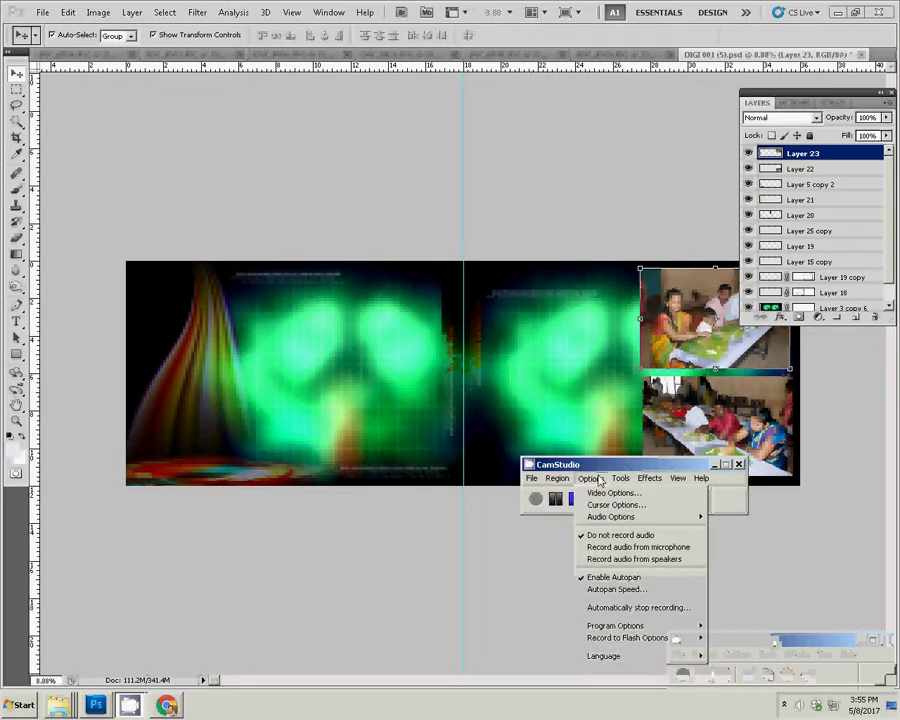
pyautogui.click(616, 505)
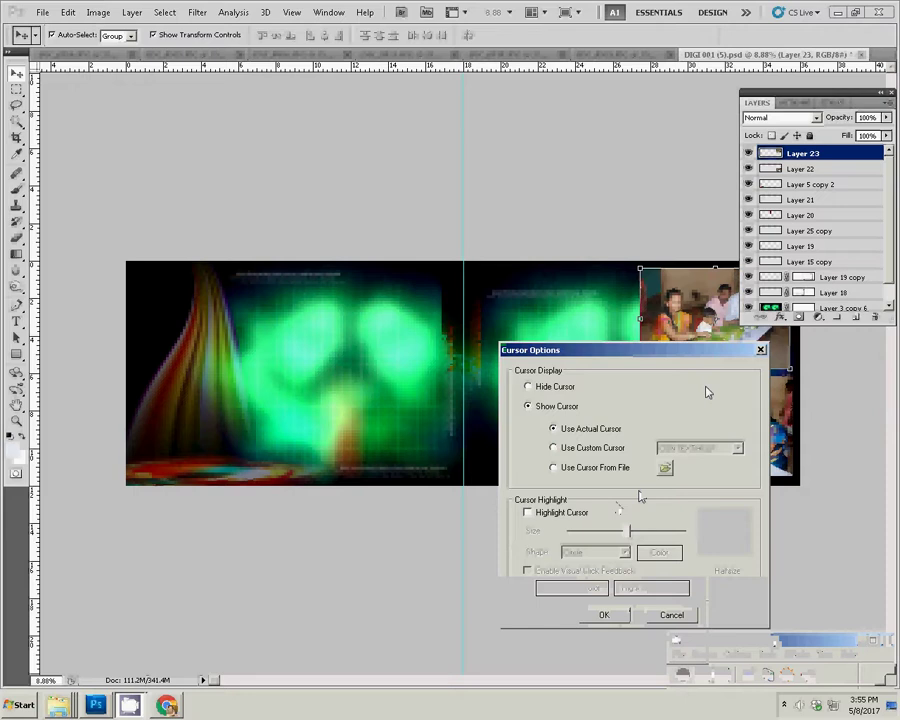
pyautogui.click(616, 470)
pyautogui.click(626, 449)
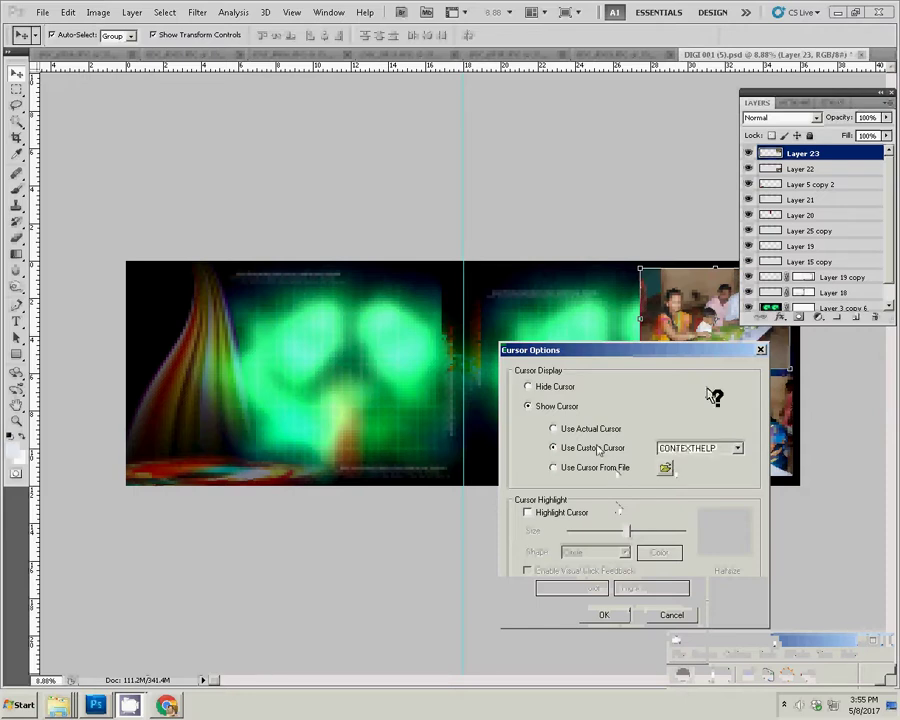
pyautogui.click(568, 469)
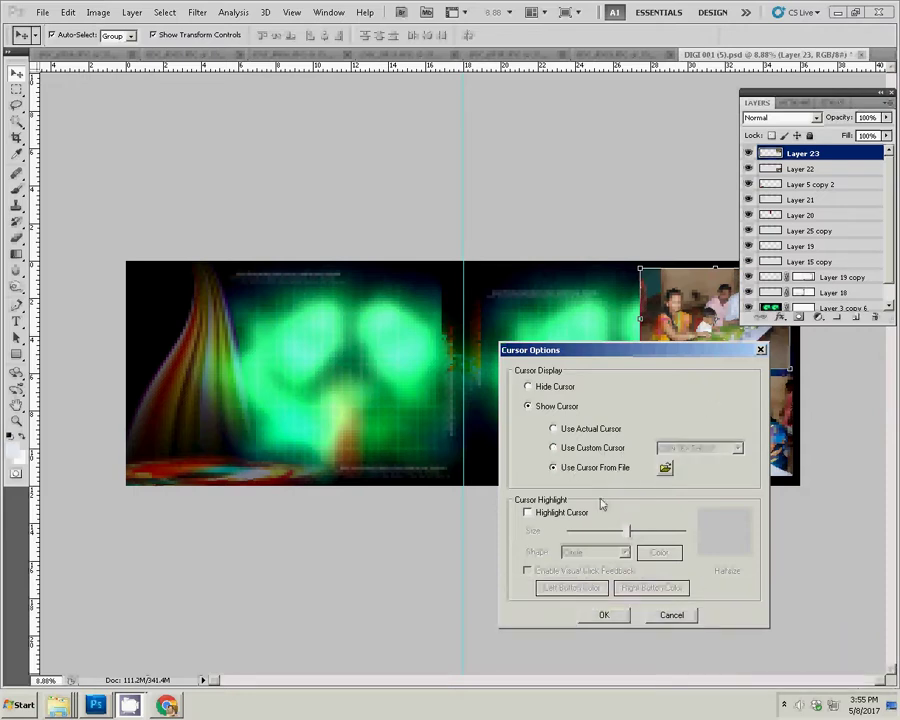
pyautogui.click(564, 513)
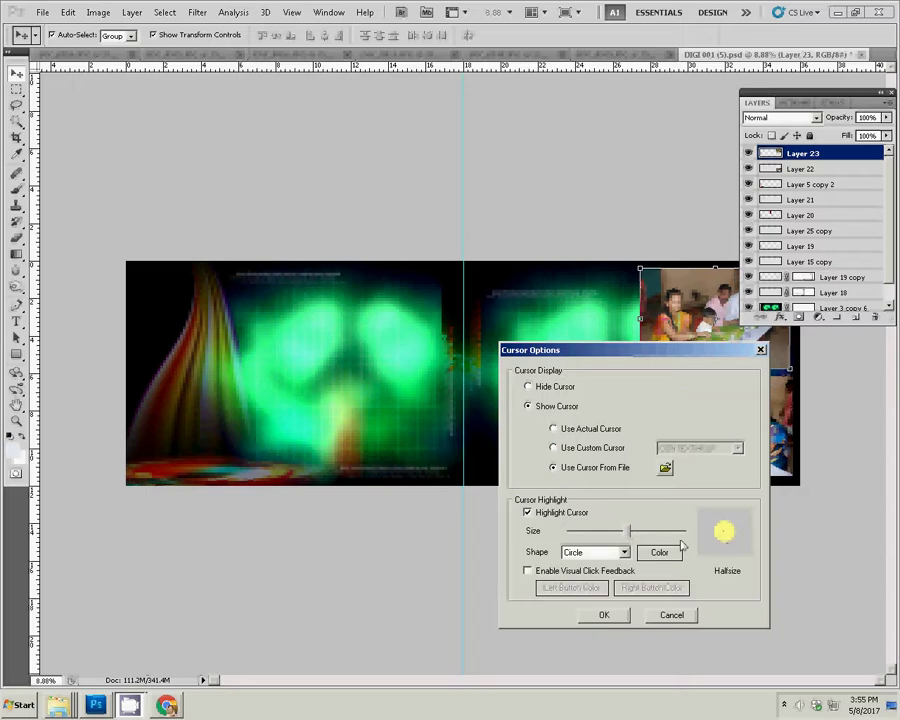
pyautogui.moveTo(630, 538); pyautogui.dragTo(636, 540)
pyautogui.click(604, 616)
pyautogui.click(556, 430)
pyautogui.press('space')
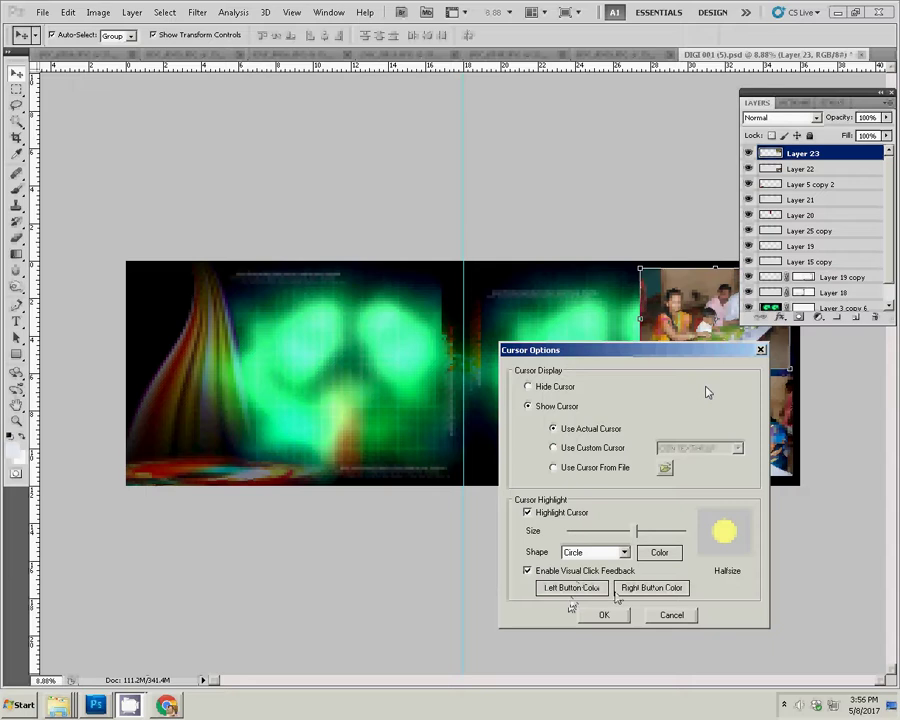
# - Close Cursor Options and switch between CamStudio and the Photoshop album spread
pyautogui.click(609, 617)
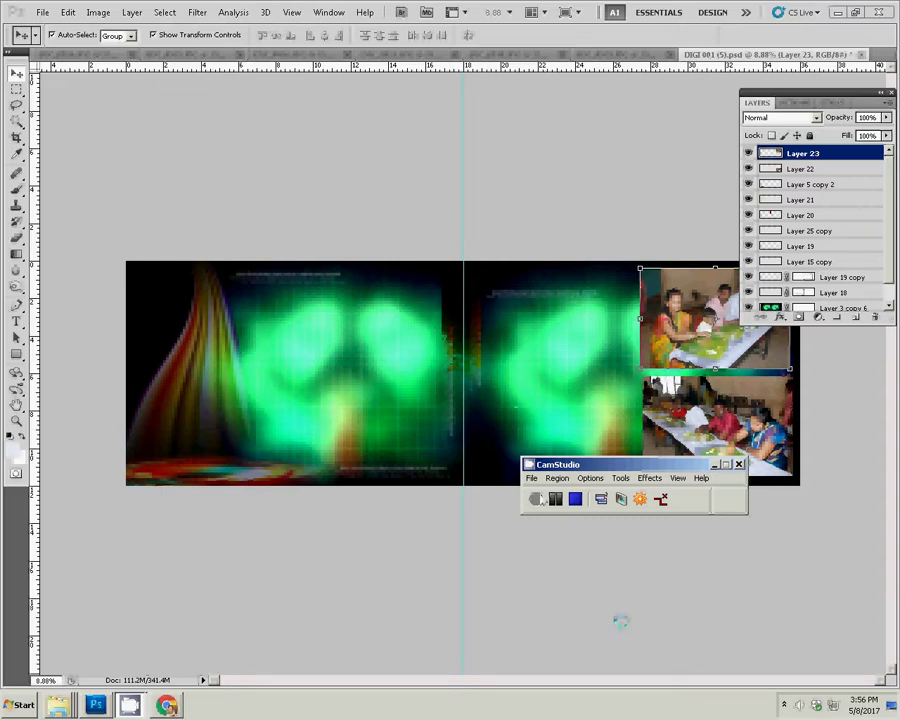
pyautogui.click(88, 509)
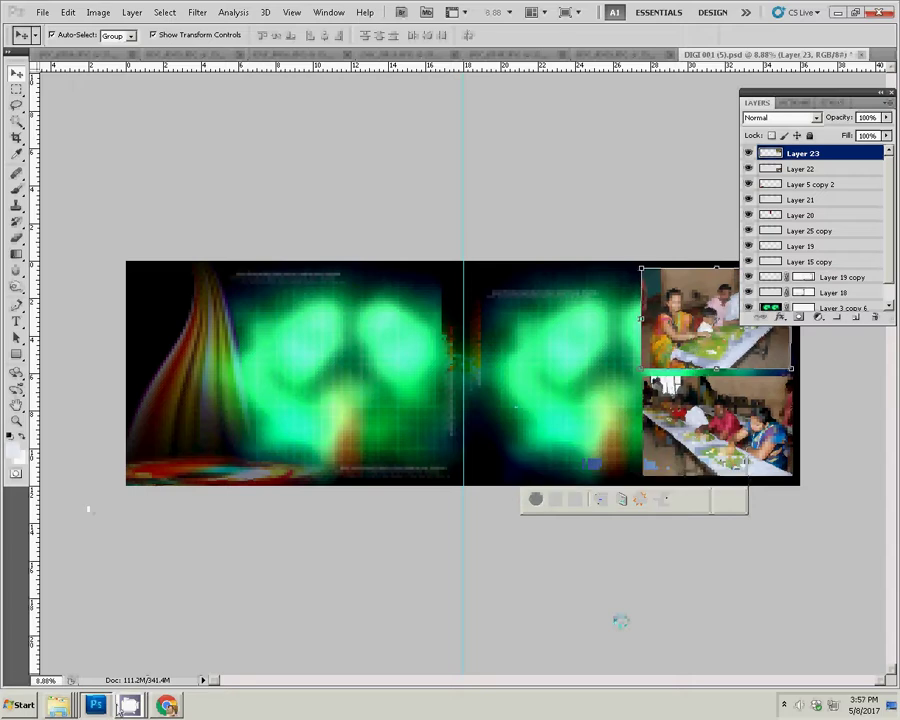
pyautogui.click(126, 706)
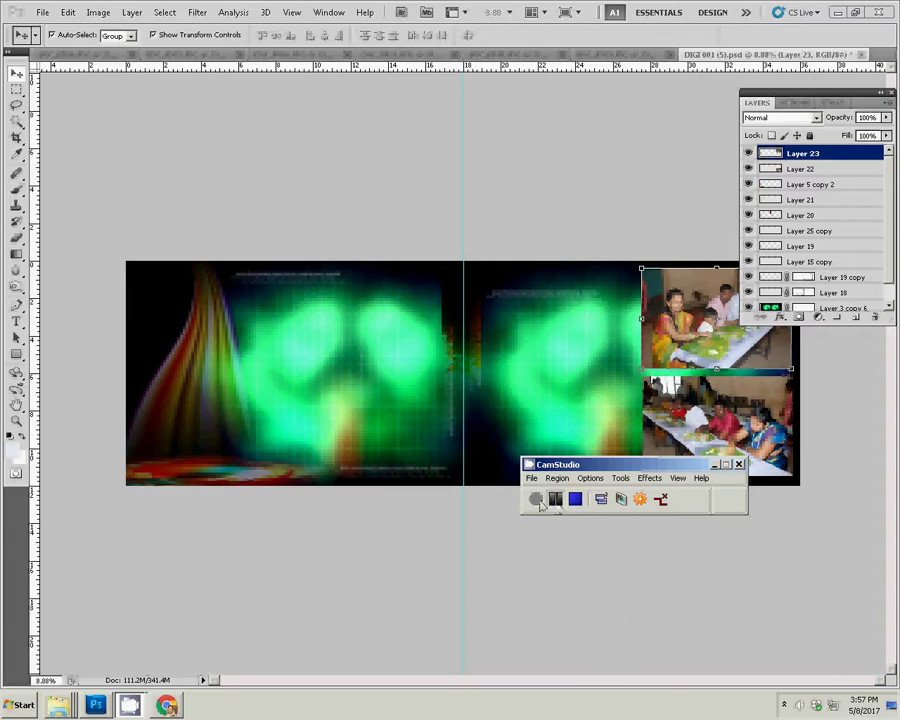
pyautogui.click(750, 170)
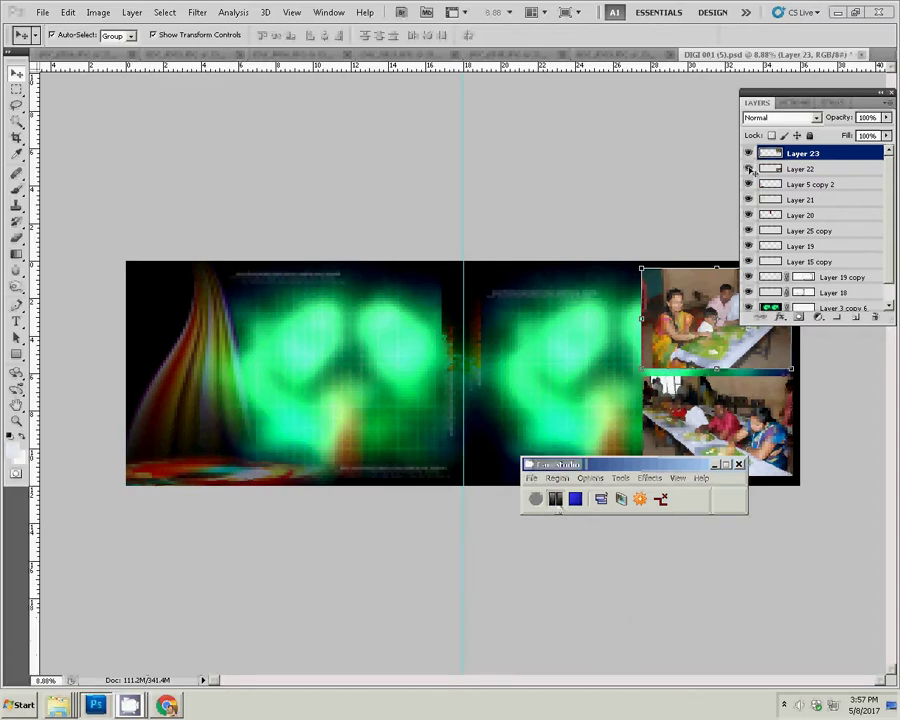
# - Resize DSC_0919.JPG to 8 inches wide, cut the whole photo, and close it unsaved
pyautogui.hotkey('ctrl', 'Tab')
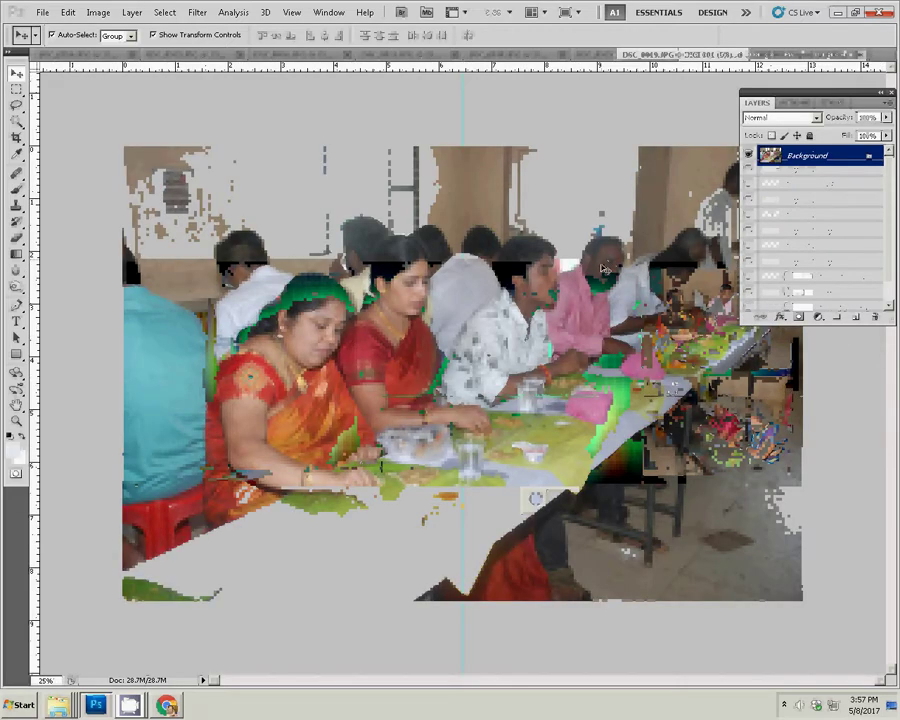
pyautogui.hotkey('ctrl', 'alt', 'i')
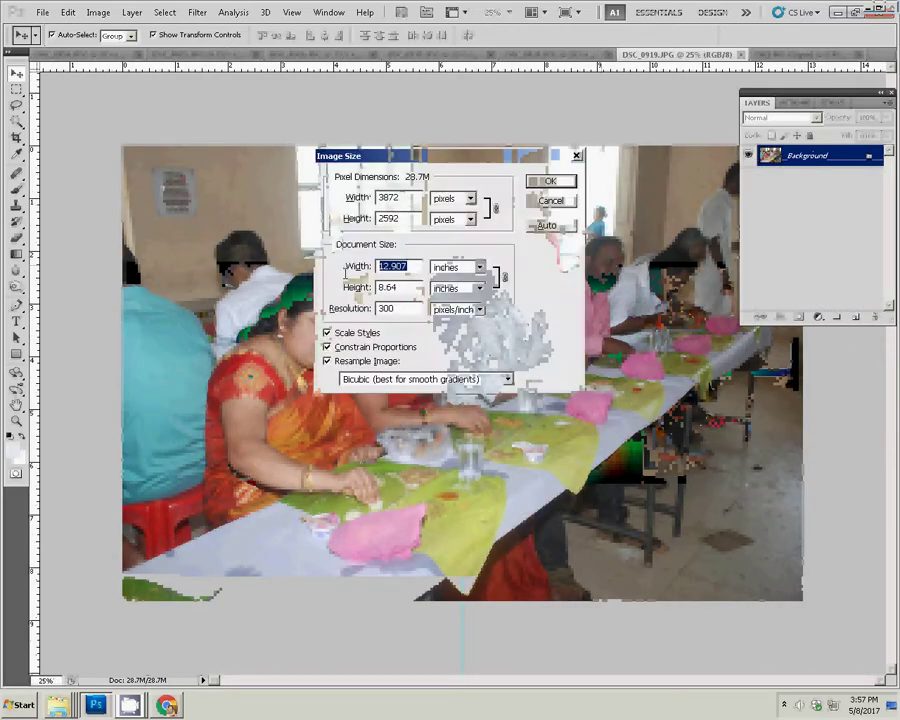
pyautogui.write('8')
pyautogui.press('Return')
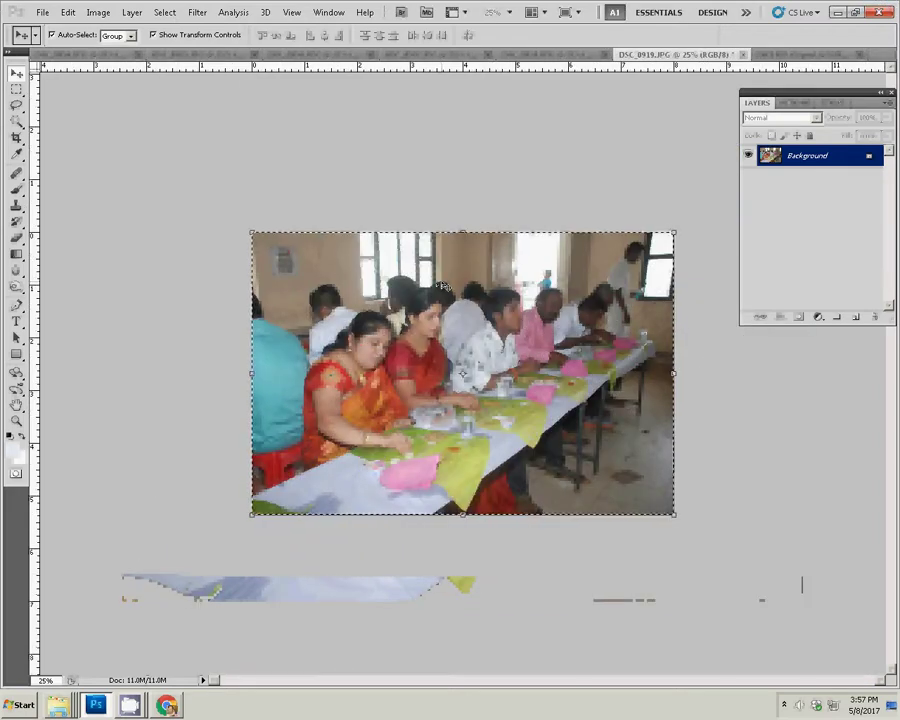
pyautogui.click(68, 12)
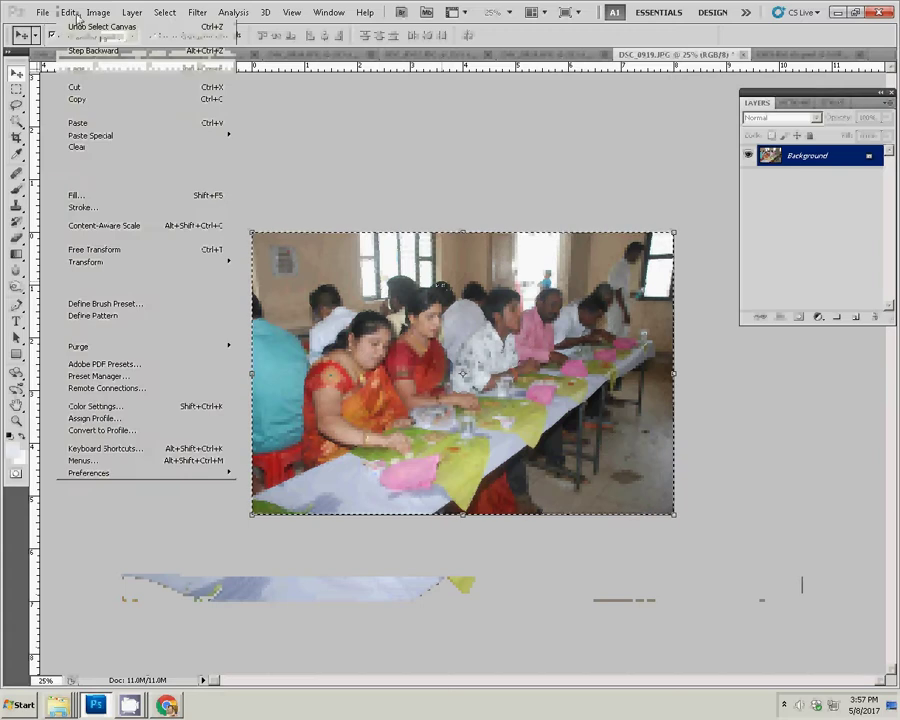
pyautogui.click(211, 88)
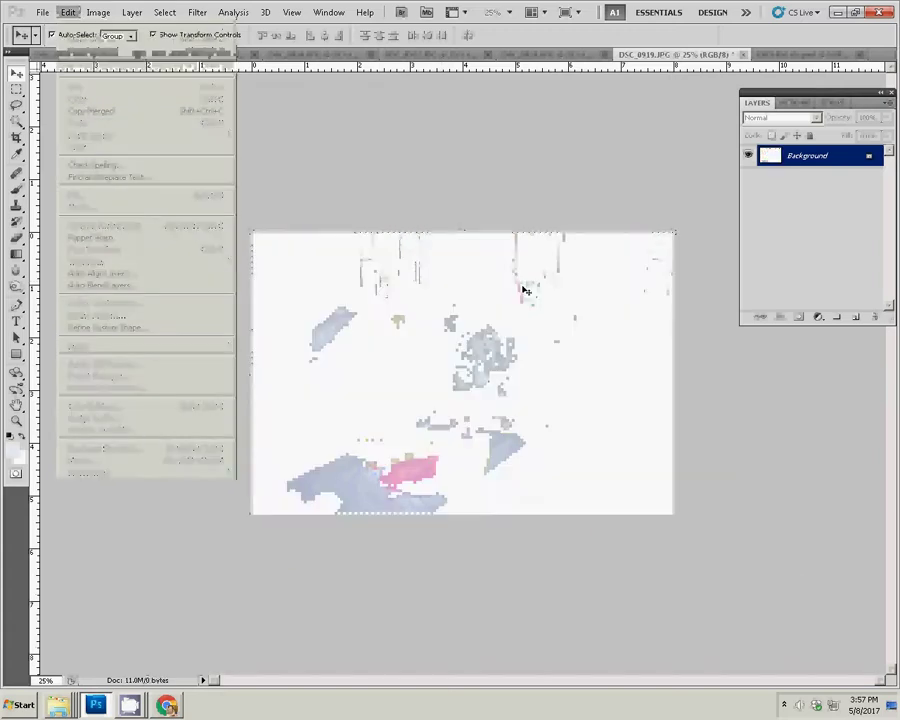
pyautogui.click(744, 54)
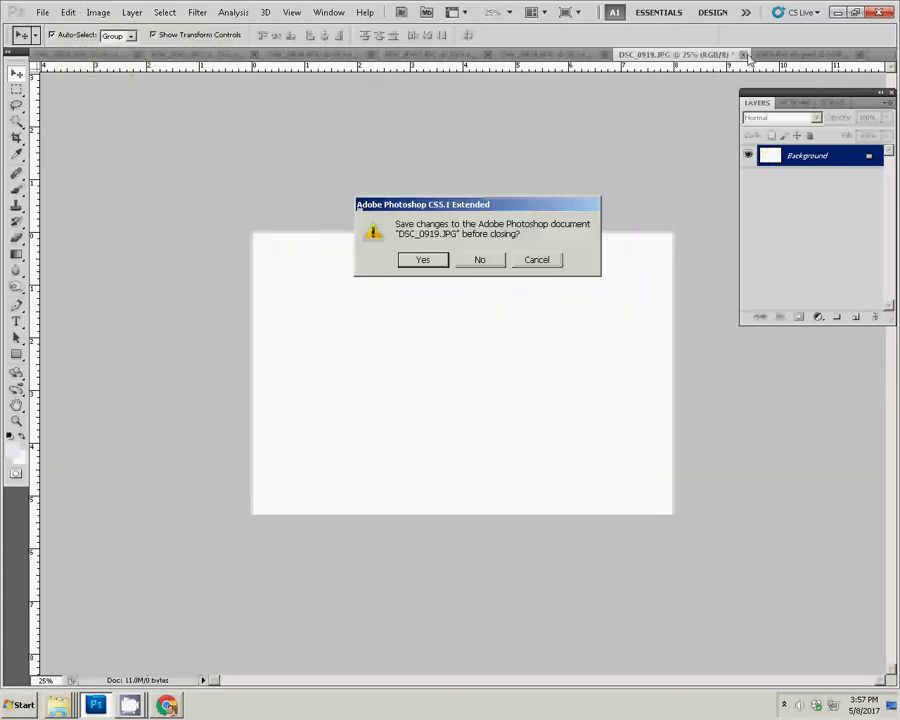
pyautogui.click(480, 259)
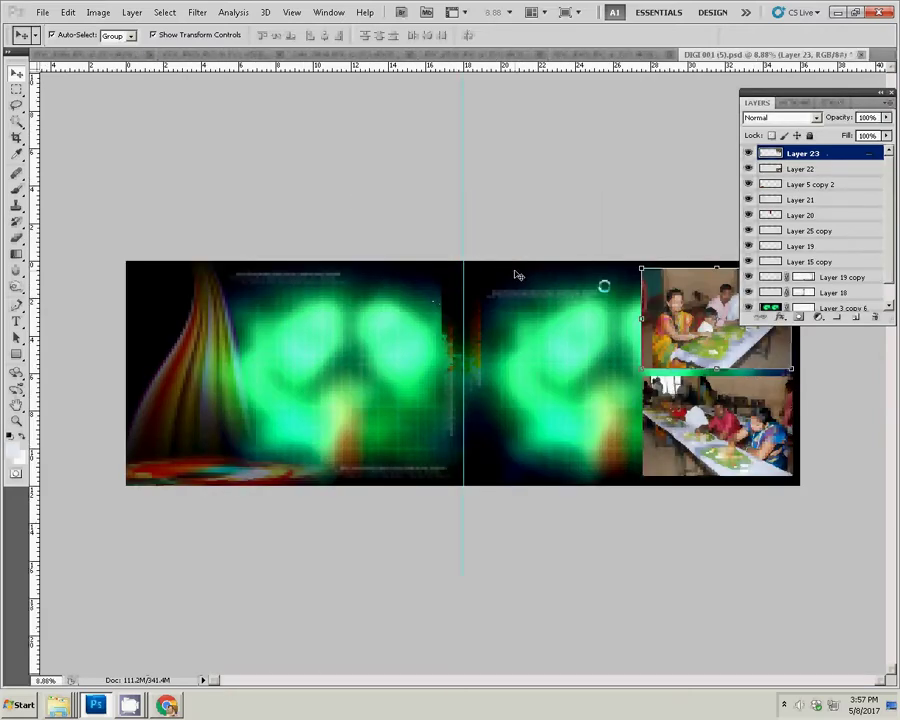
# - Paste the photo into the album as Layer 24 in the right page's lower-left slot
pyautogui.hotkey('ctrl', 'v')
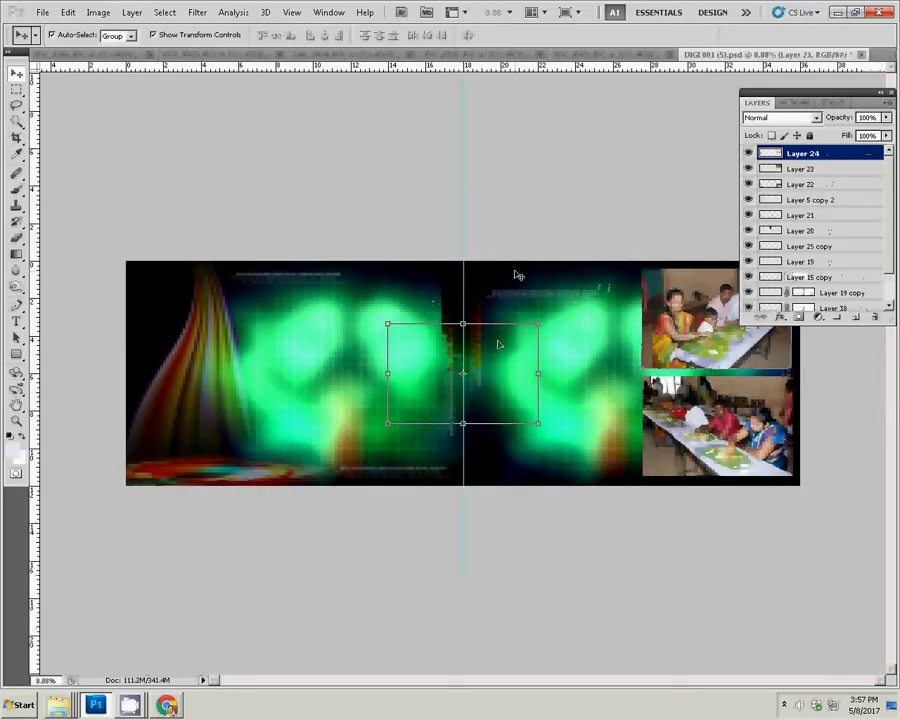
pyautogui.moveTo(500, 360); pyautogui.dragTo(596, 412)
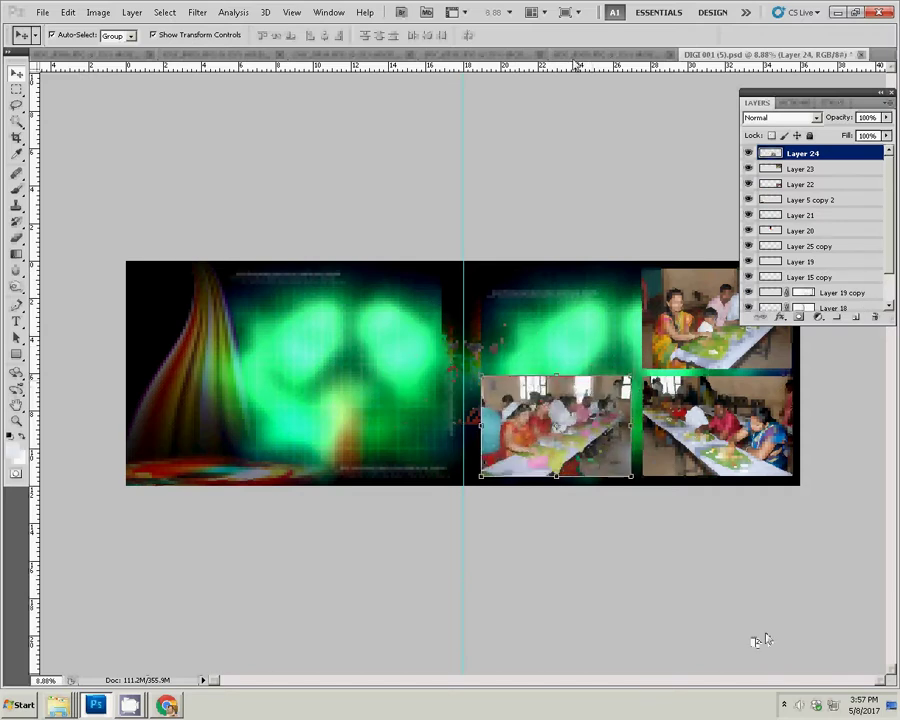
pyautogui.hotkey('ctrl', 'shift', 'e')
pyautogui.hotkey('ctrl', 'Tab')
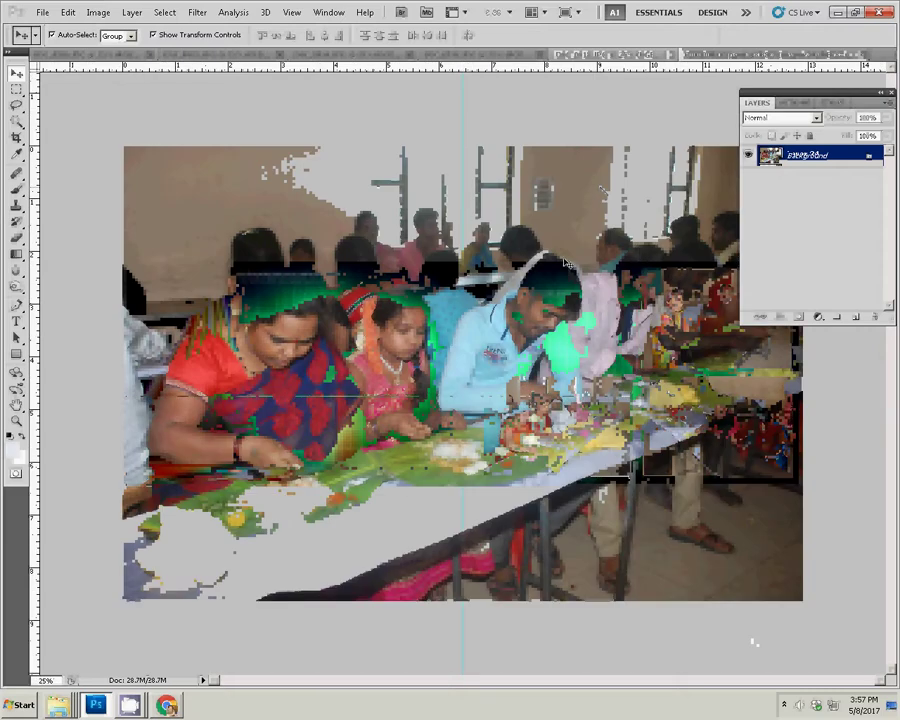
# - Resize DSC_0918.JPG to 8 inches wide
pyautogui.hotkey('ctrl', 'alt', 'i')
pyautogui.press('Tab')
pyautogui.press('Tab')
pyautogui.write('8')
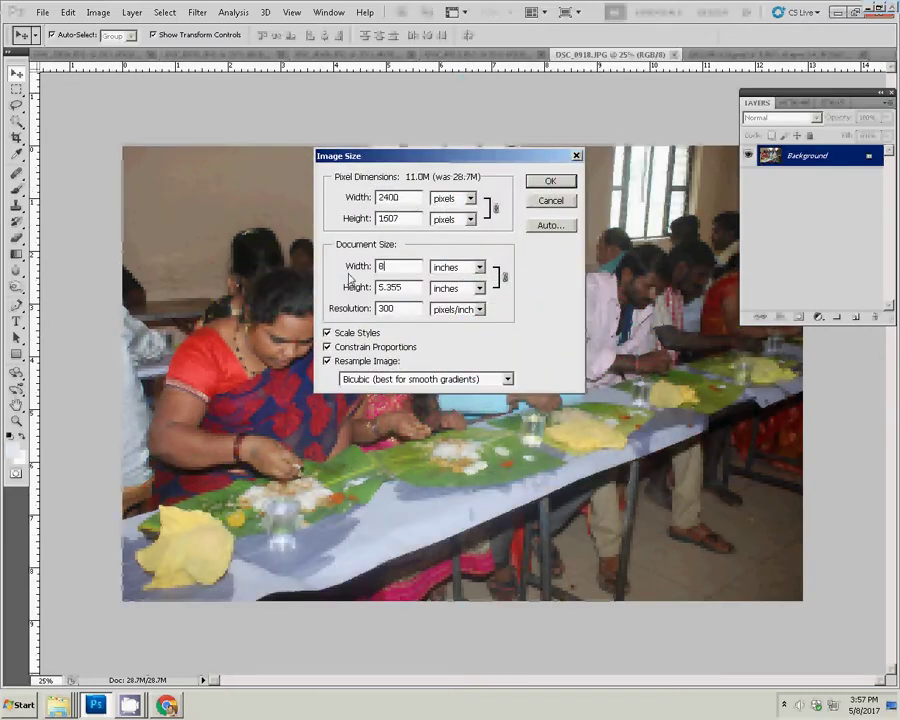
pyautogui.press('Return')
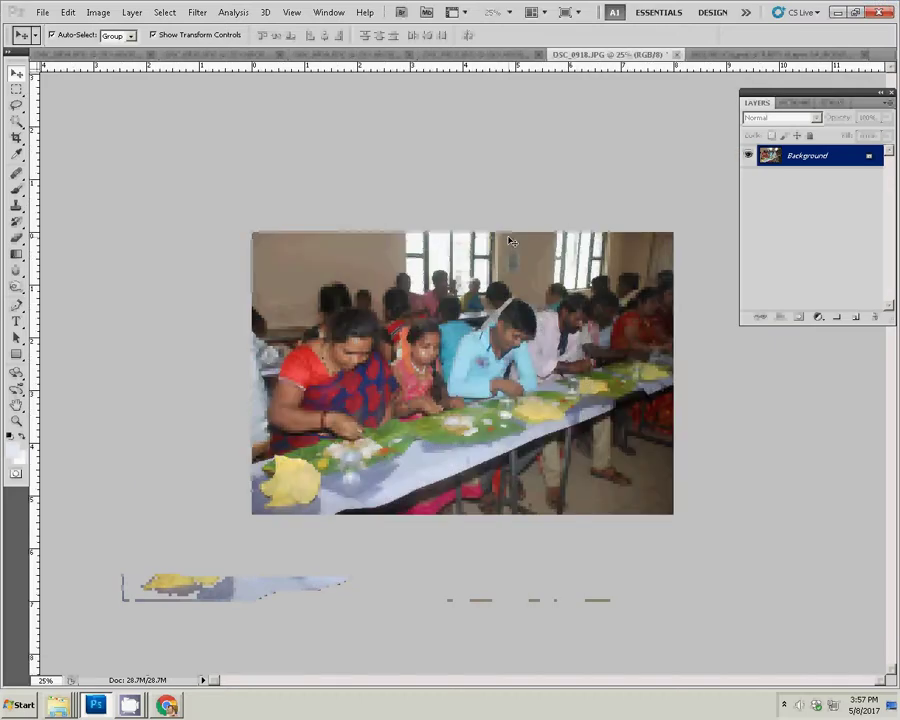
# - Cut the photo, close it unsaved, and paste it into the right page's top-left slot
pyautogui.hotkey('ctrl', 'a')
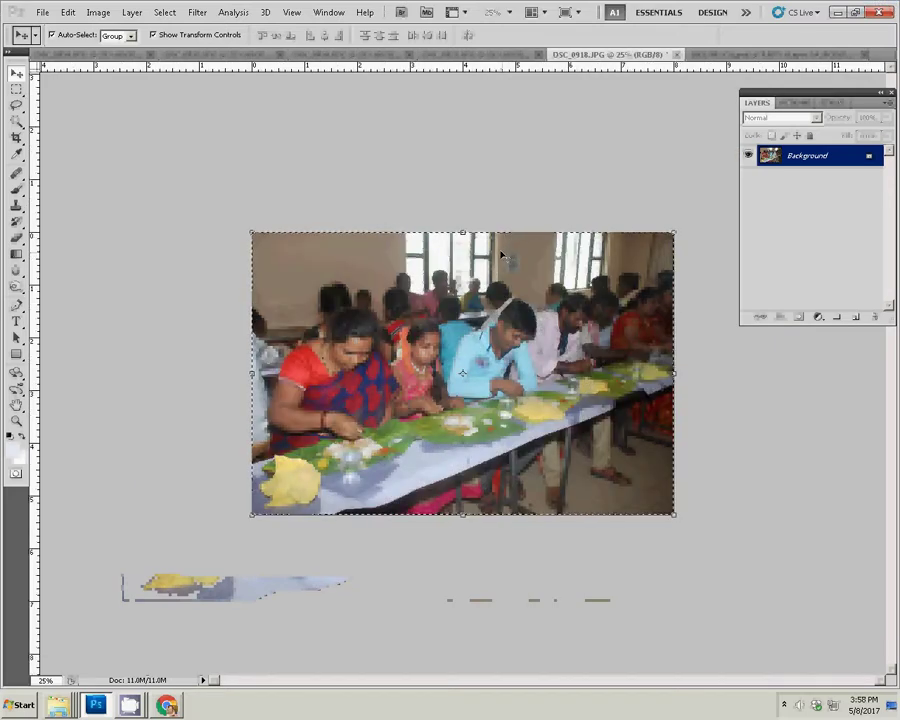
pyautogui.press('BackSpace')
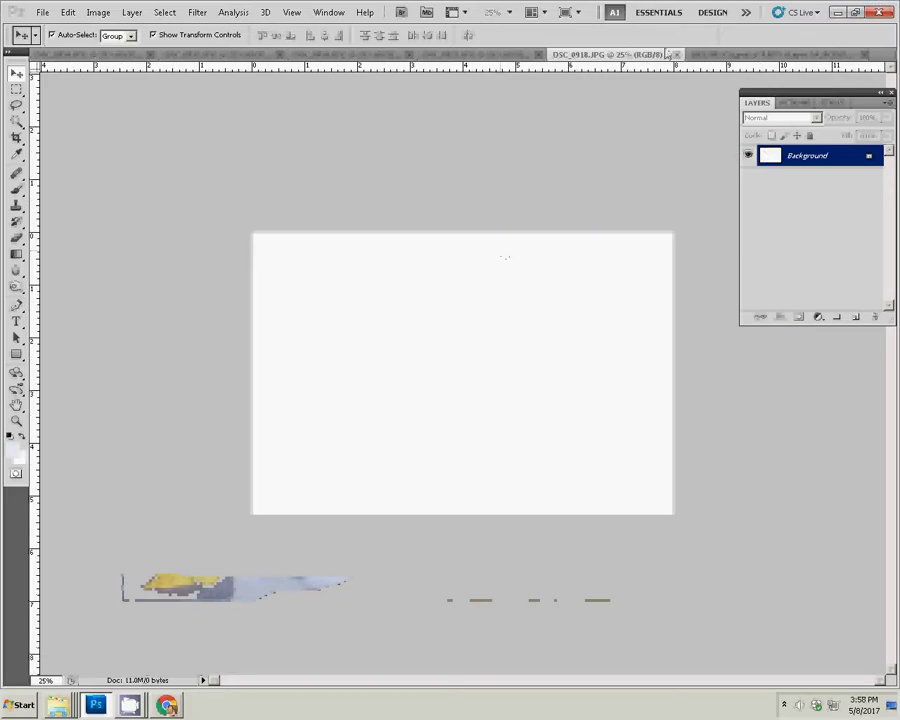
pyautogui.hotkey('ctrl', 'w')
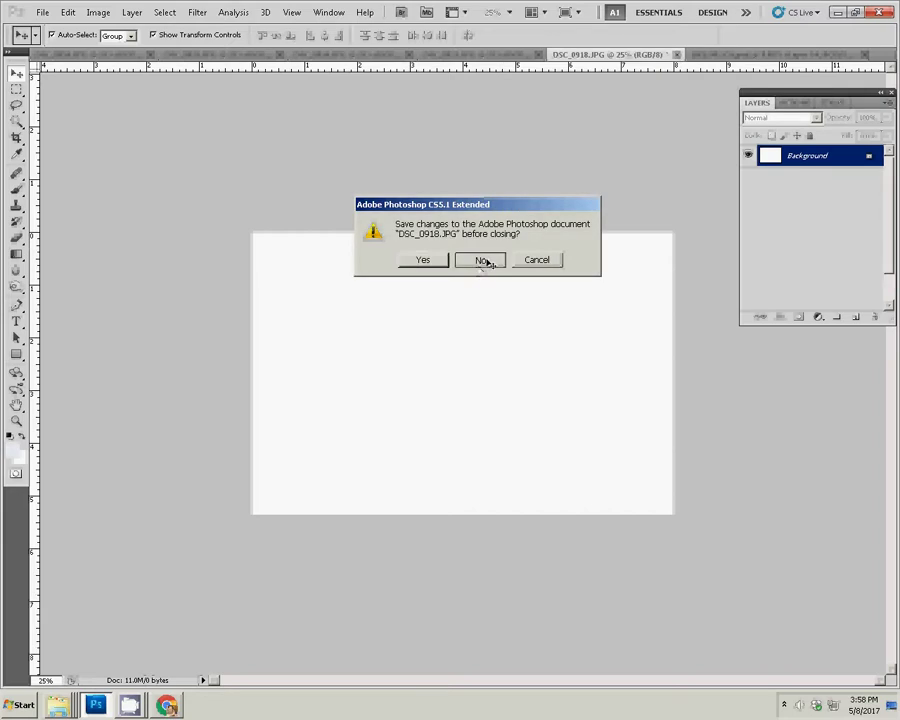
pyautogui.click(480, 260)
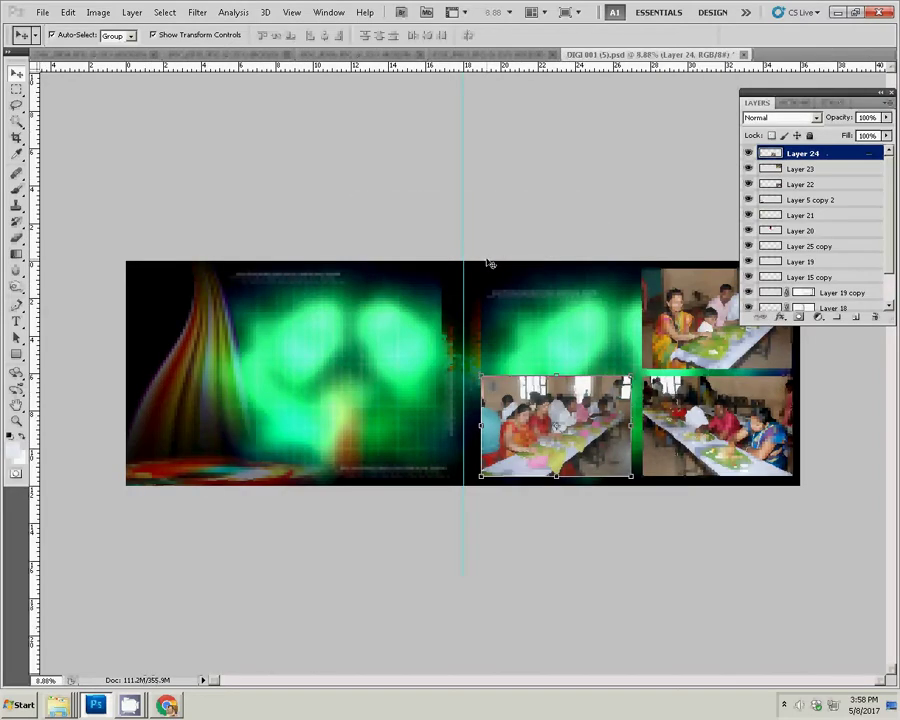
pyautogui.hotkey('ctrl', 'v')
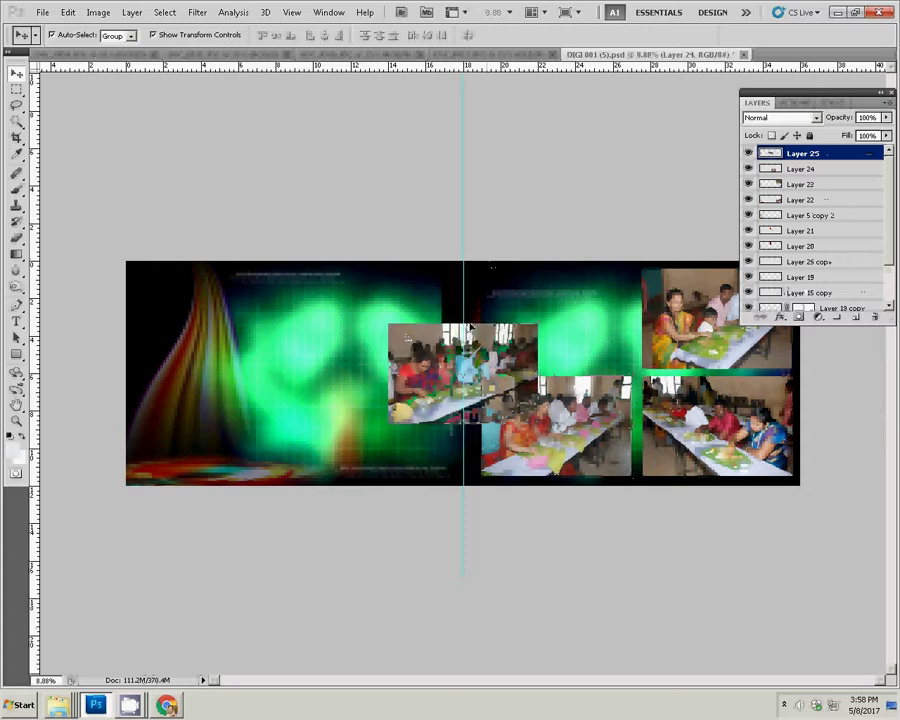
pyautogui.moveTo(405, 338); pyautogui.dragTo(495, 283)
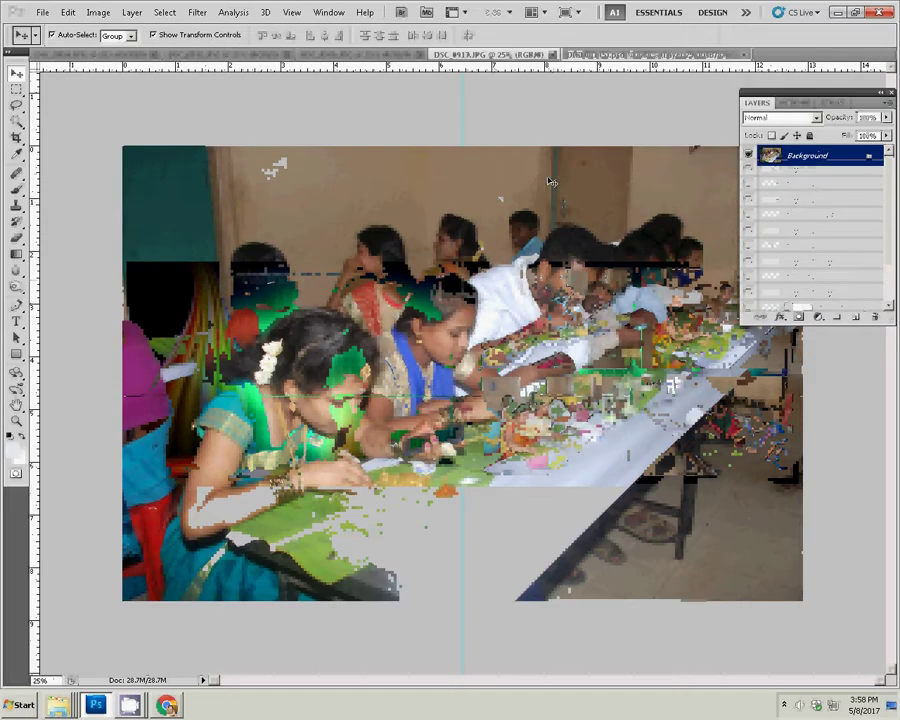
# - Resize DSC_0917 to 8 inches wide, cut the whole photo, and close it without saving
pyautogui.hotkey('ctrl', 'alt', 'i')
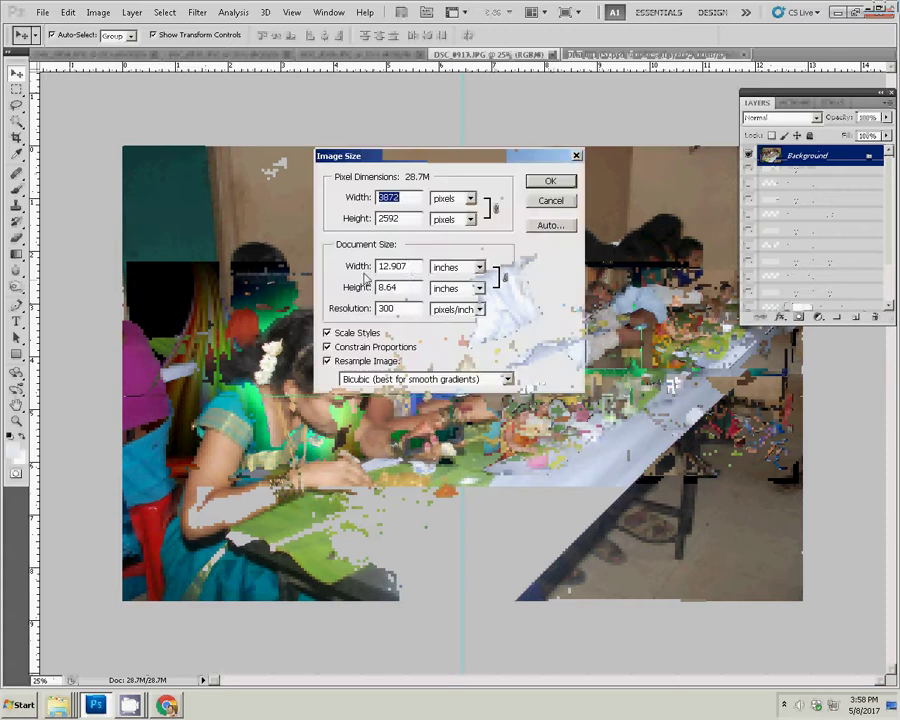
pyautogui.press('Tab')
pyautogui.press('Tab')
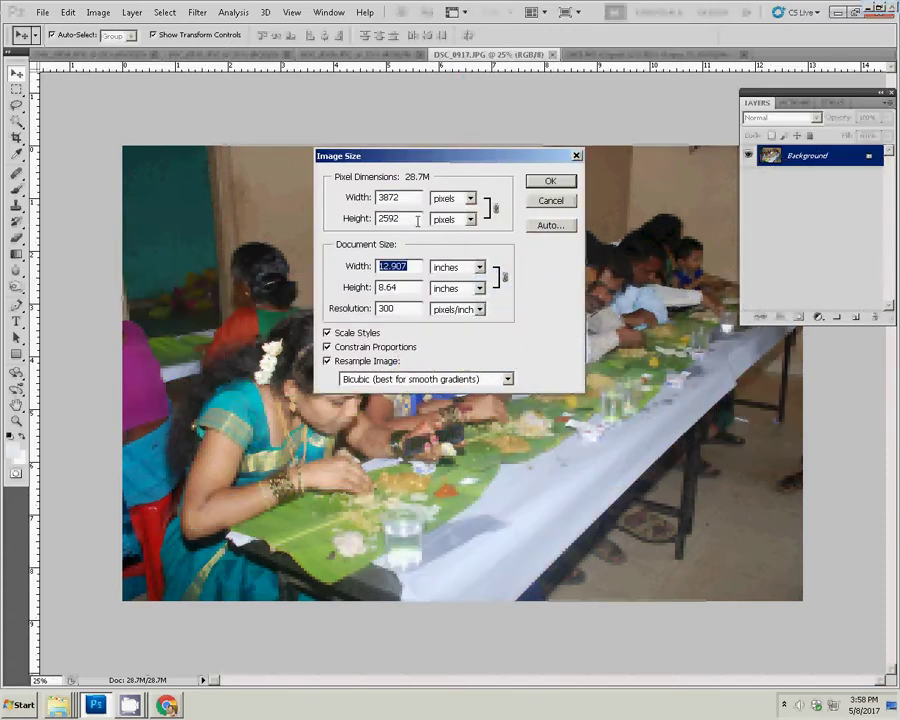
pyautogui.write('8')
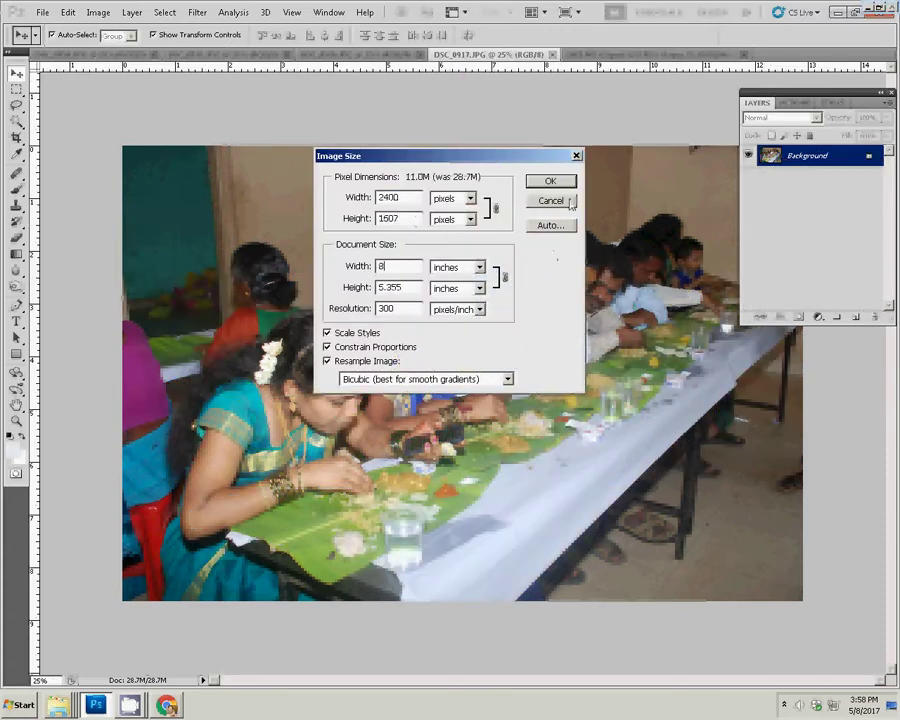
pyautogui.click(558, 183)
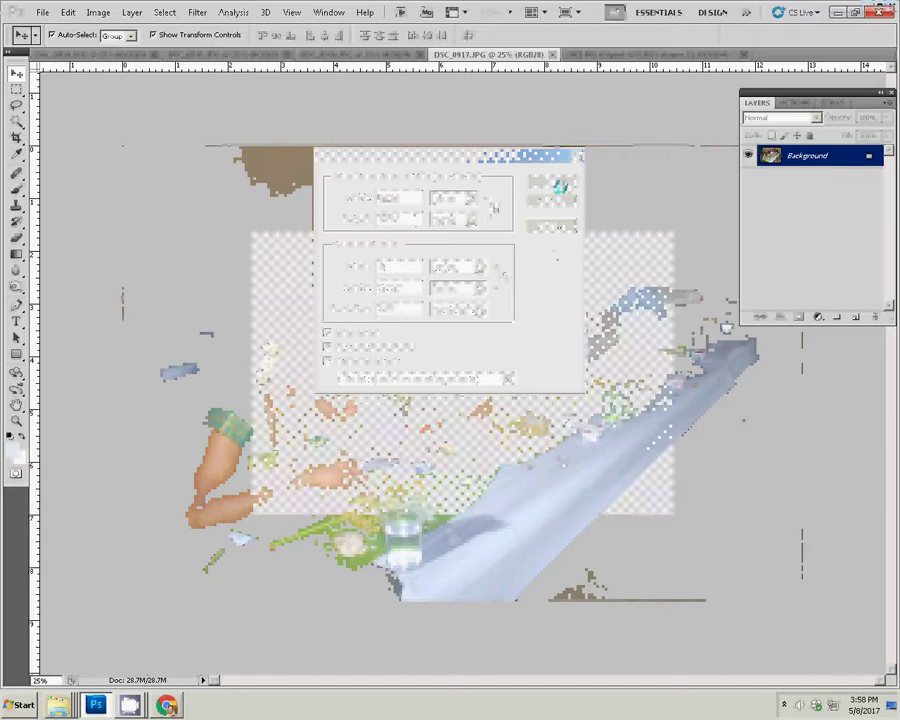
pyautogui.hotkey('ctrl', 'a')
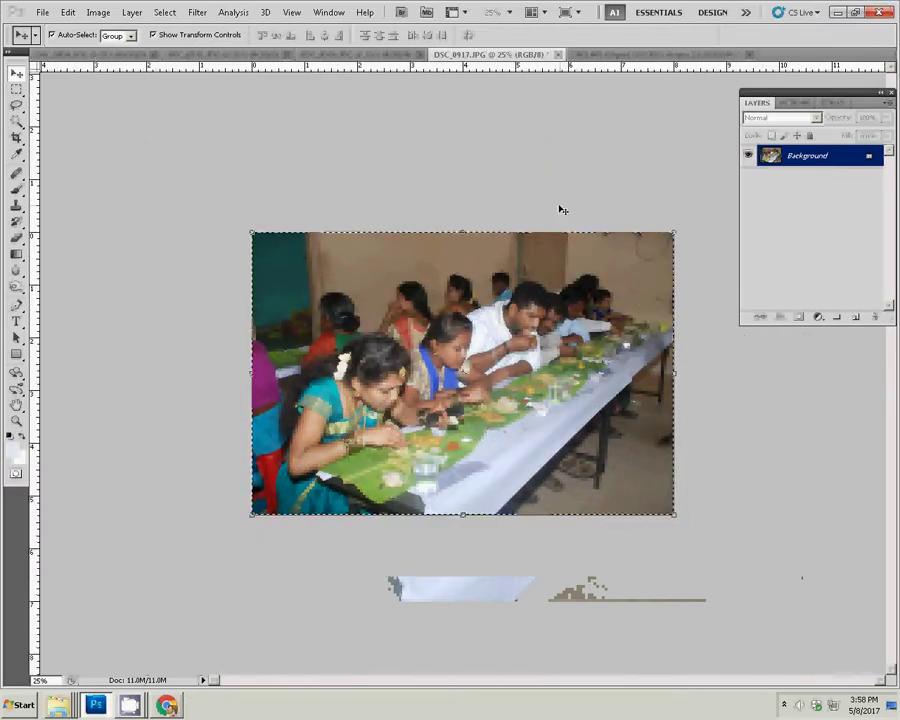
pyautogui.hotkey('ctrl', 'x')
pyautogui.hotkey('ctrl', 'w')
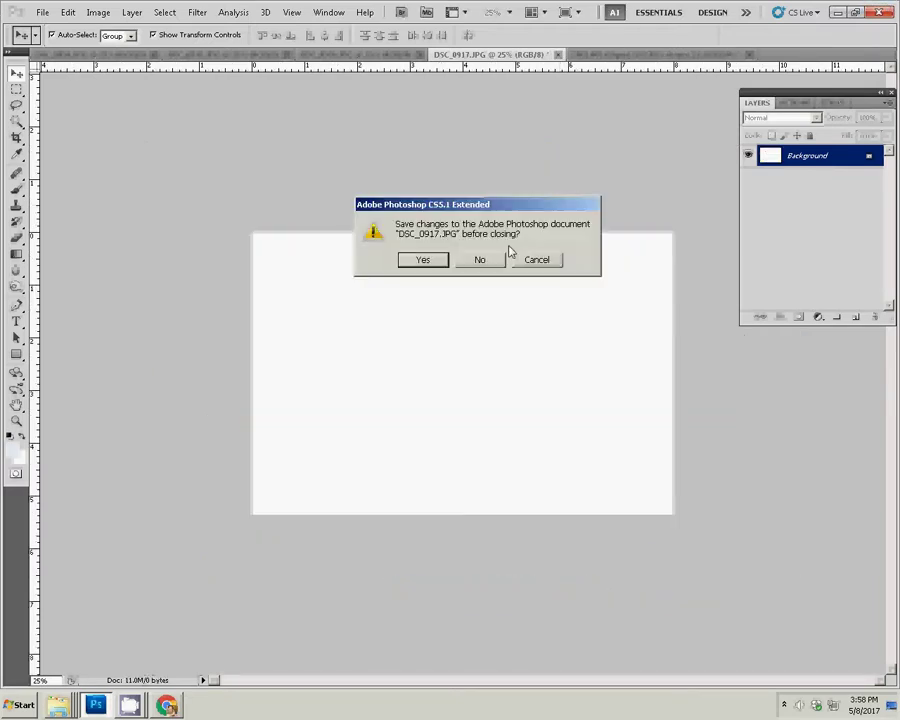
pyautogui.press('n')
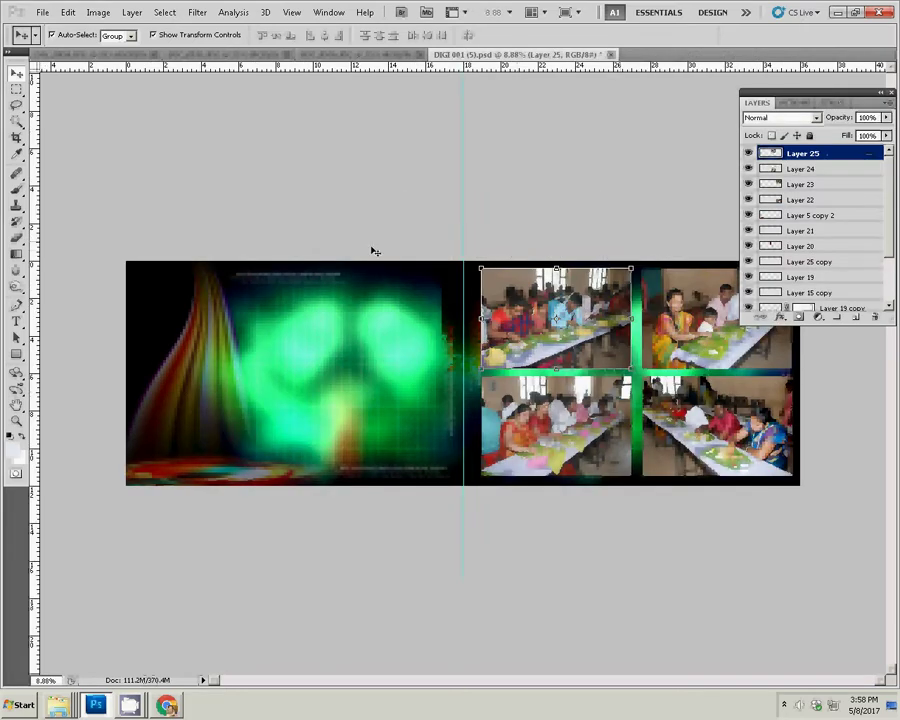
# - Paste it as Layer 26 at the left page's lower edge near the spine
pyautogui.hotkey('ctrl', 'v')
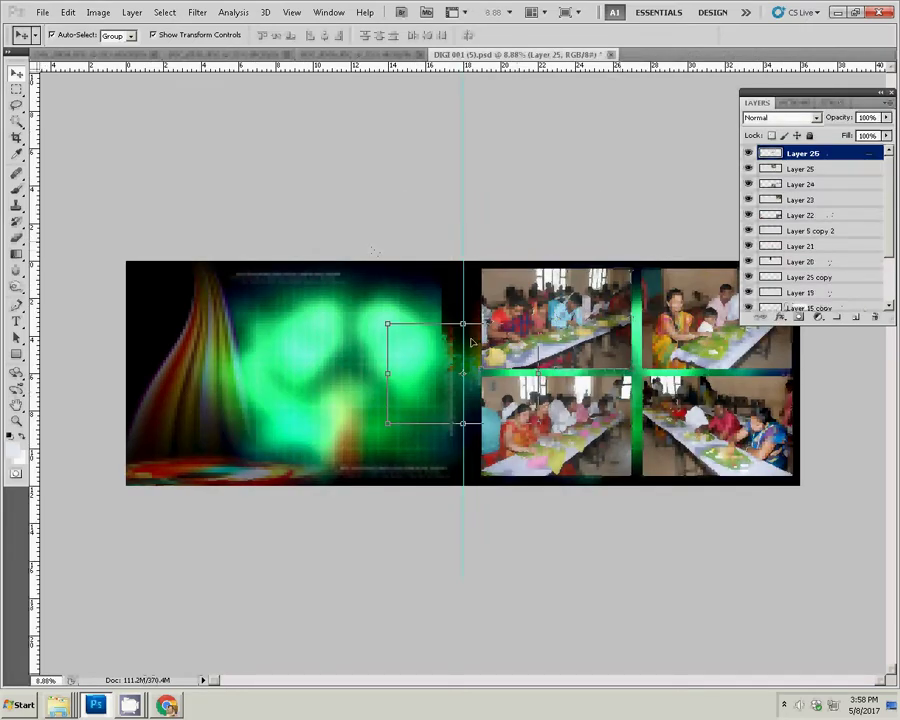
pyautogui.moveTo(367, 368); pyautogui.dragTo(279, 413)
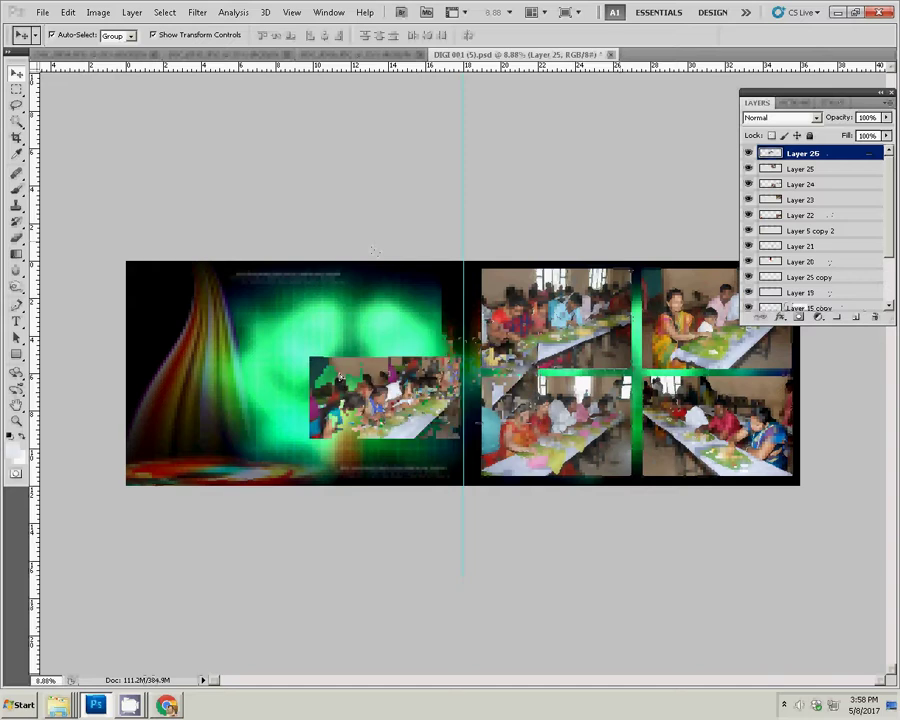
pyautogui.moveTo(334, 388); pyautogui.dragTo(336, 397)
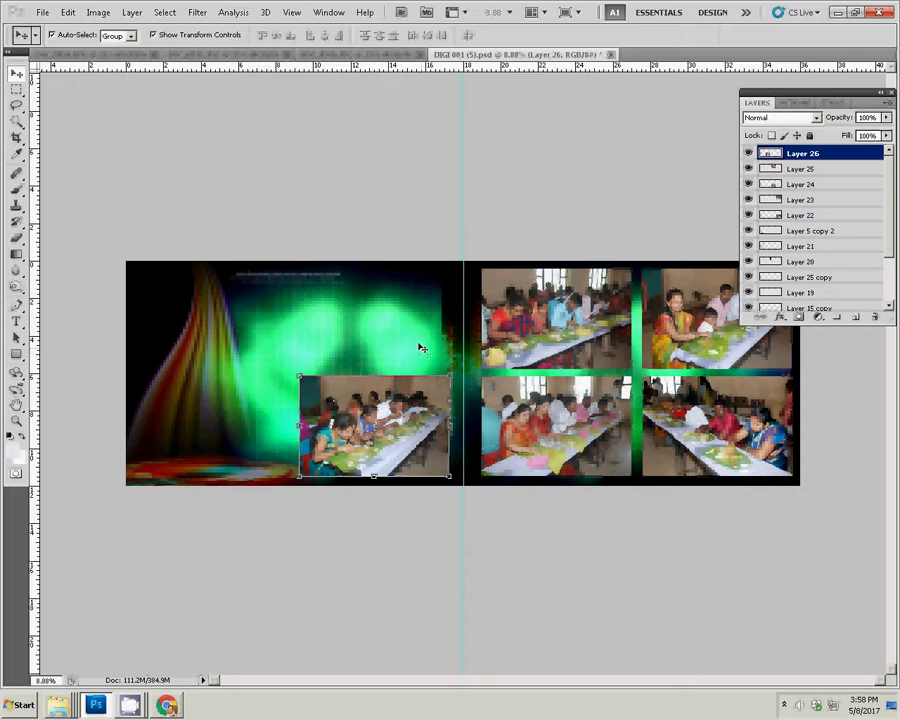
pyautogui.hotkey('shift', 'Left')
pyautogui.hotkey('shift', 'Left')
pyautogui.hotkey('shift', 'Left')
pyautogui.hotkey('shift', 'Left')
pyautogui.hotkey('shift', 'Left')
pyautogui.hotkey('shift', 'Left')
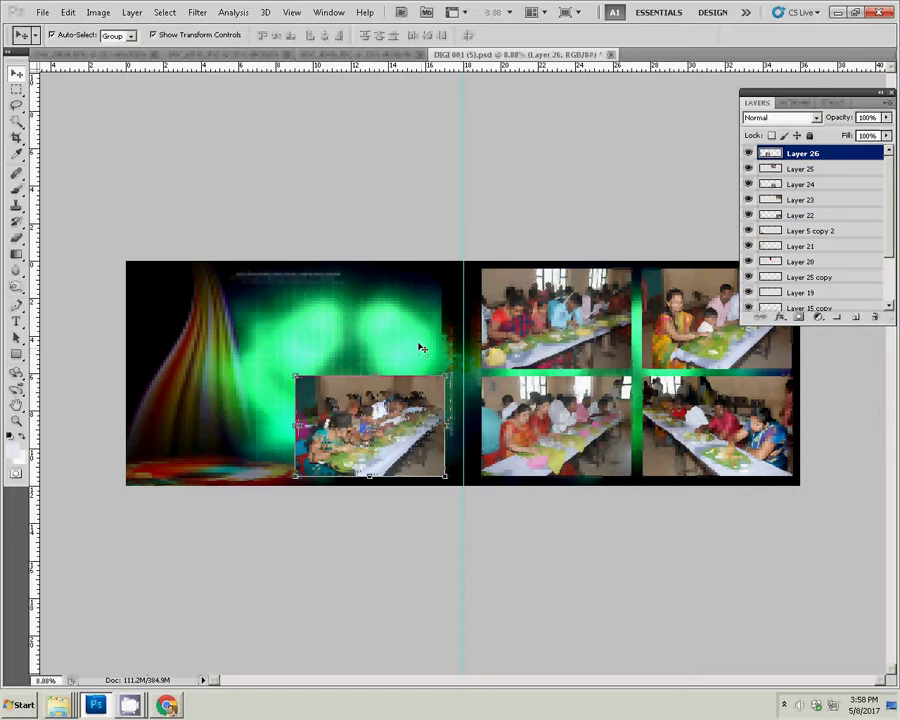
pyautogui.click(358, 55)
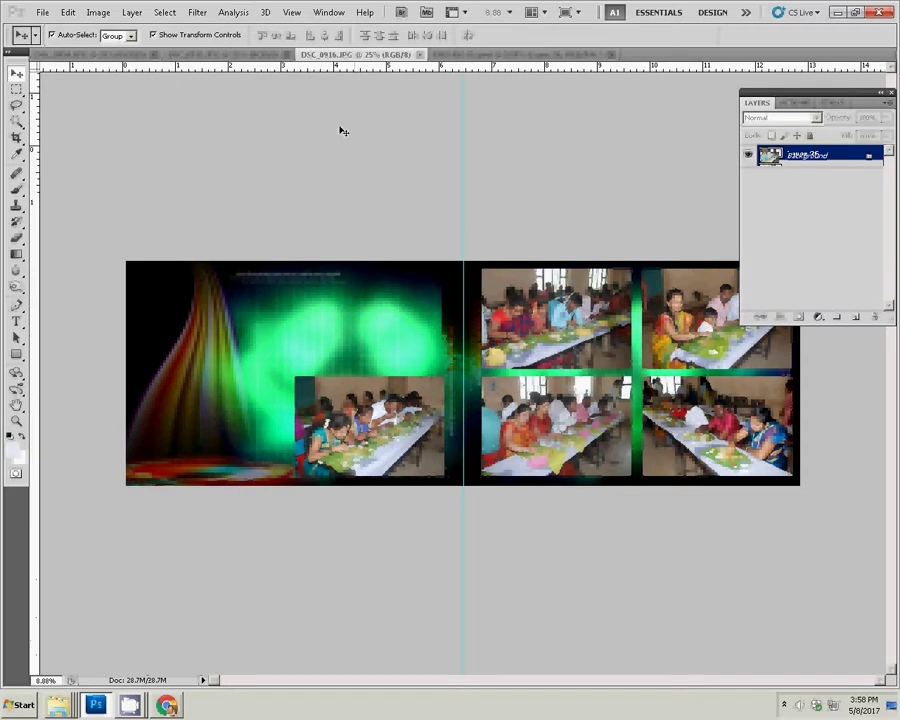
# - Resize DSC_0916 to 8 inches wide and close it without saving
pyautogui.hotkey('ctrl', 'alt', 'i')
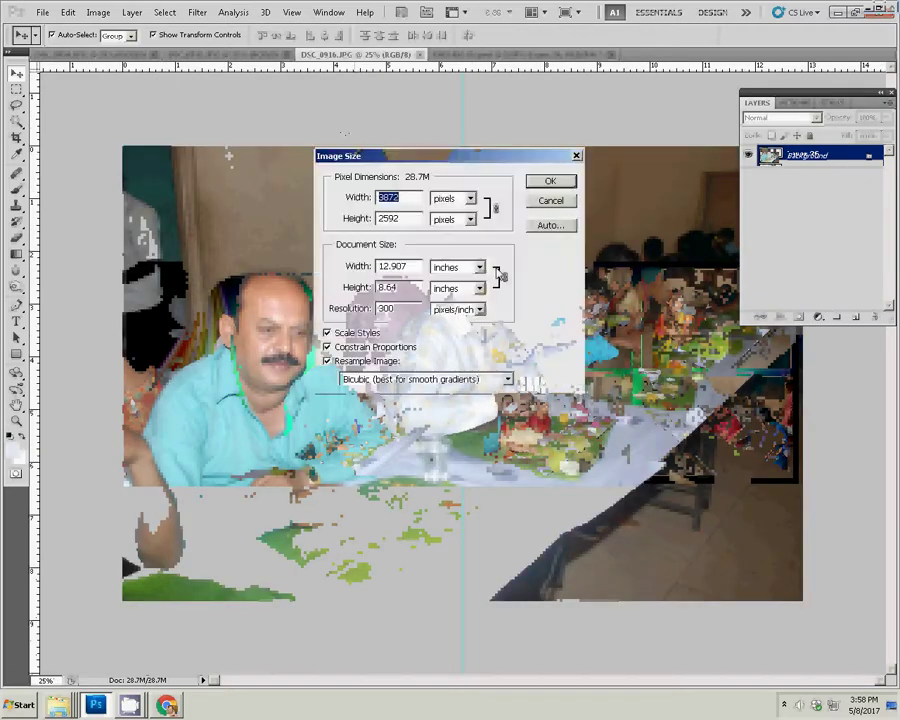
pyautogui.press('Tab')
pyautogui.press('Tab')
pyautogui.write('8')
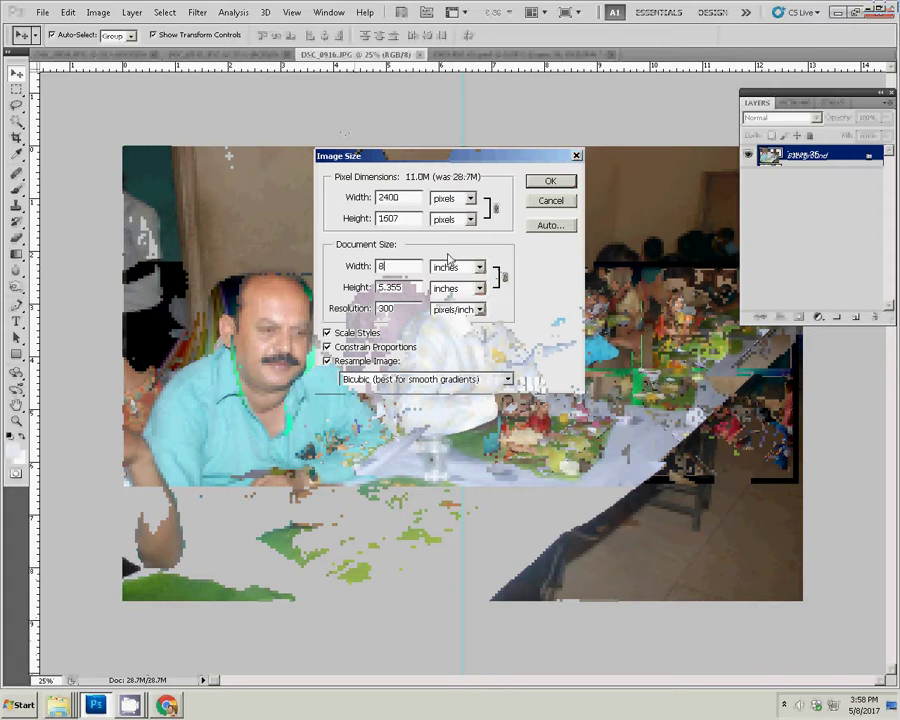
pyautogui.click(538, 184)
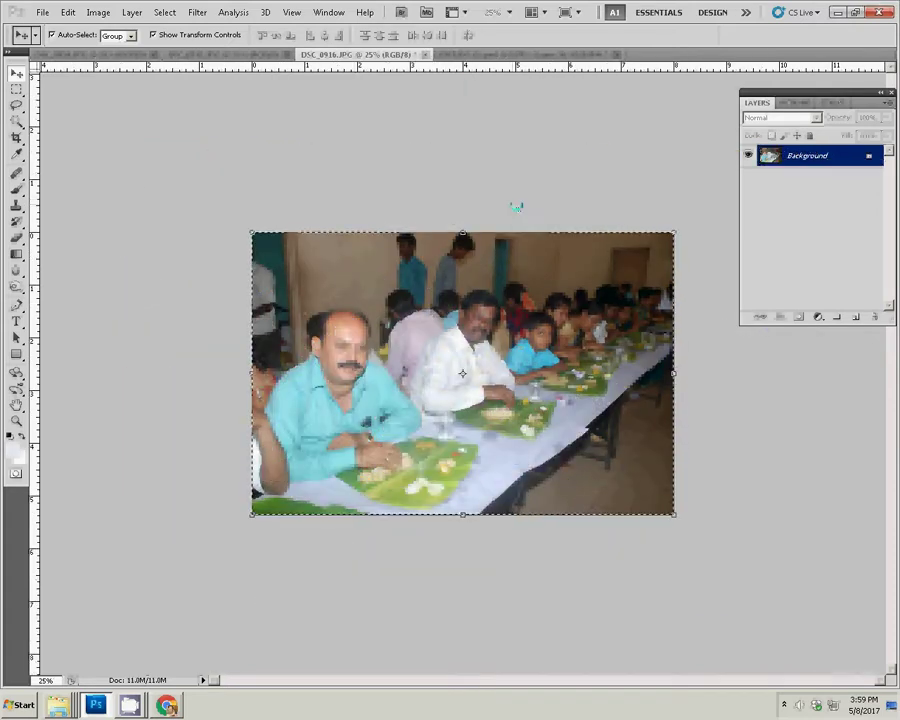
pyautogui.click(425, 54)
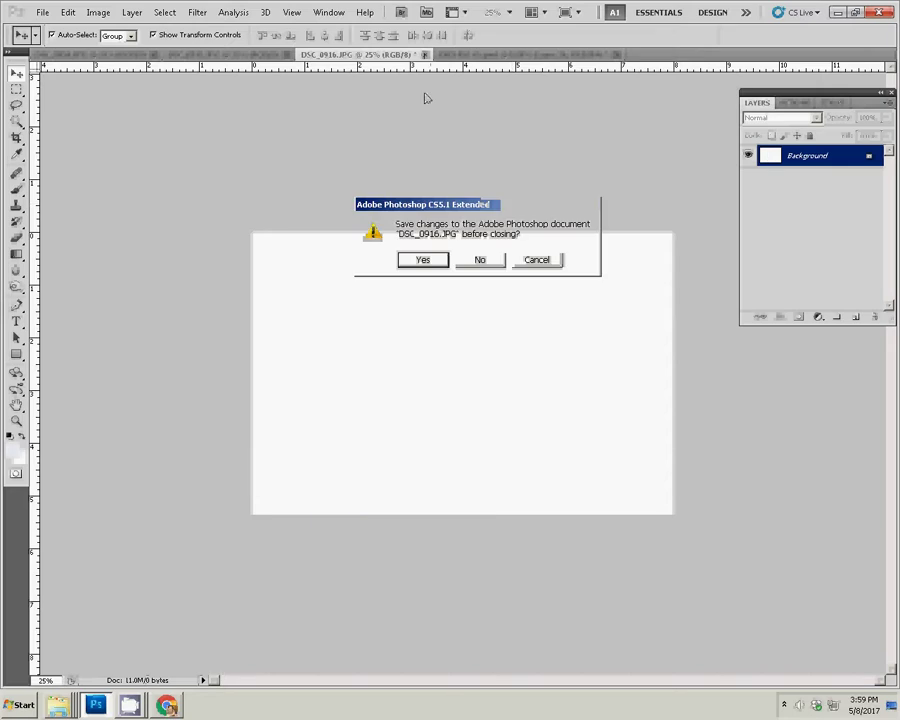
pyautogui.click(480, 262)
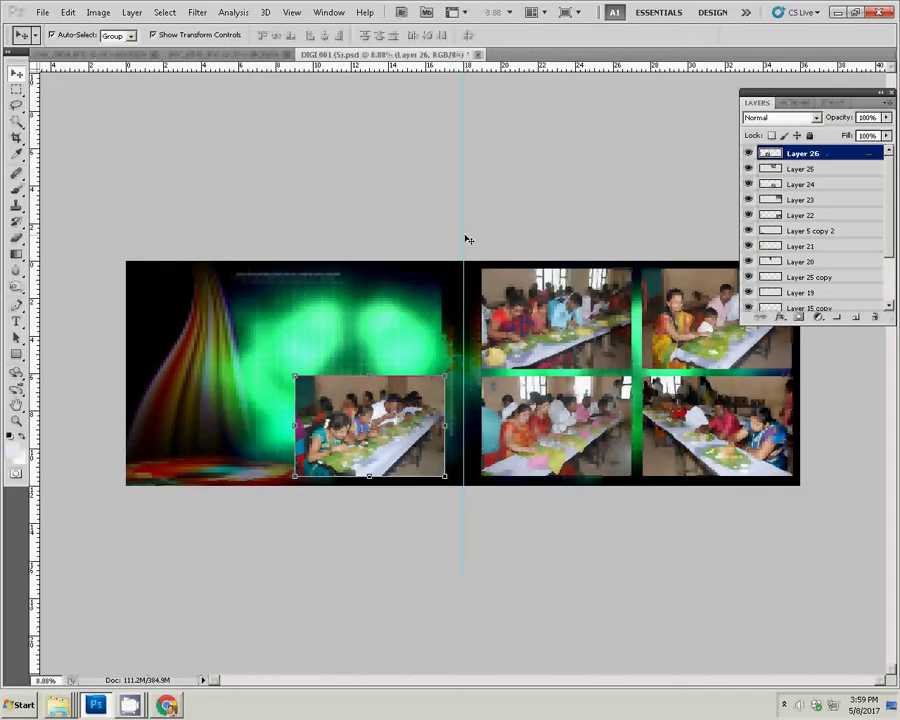
# - Paste the photo into the album as Layer 27, positioned above Layer 26
pyautogui.hotkey('ctrl', 'v')
pyautogui.moveTo(342, 320); pyautogui.dragTo(409, 342)
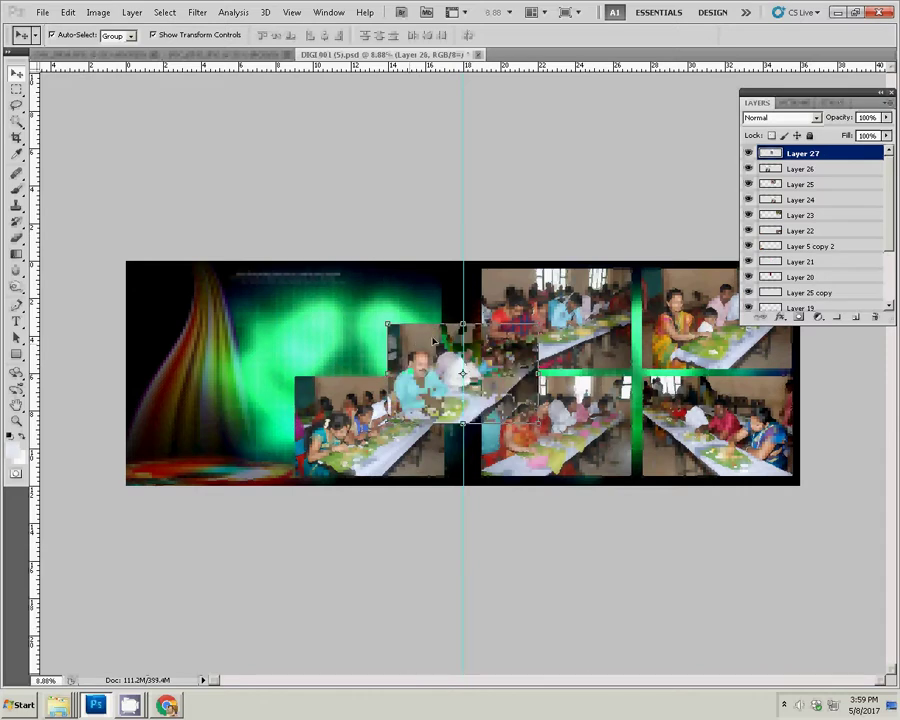
pyautogui.moveTo(433, 342)
pyautogui.mouseDown()
pyautogui.moveTo(376, 319)
pyautogui.moveTo(340, 287)
pyautogui.mouseUp()
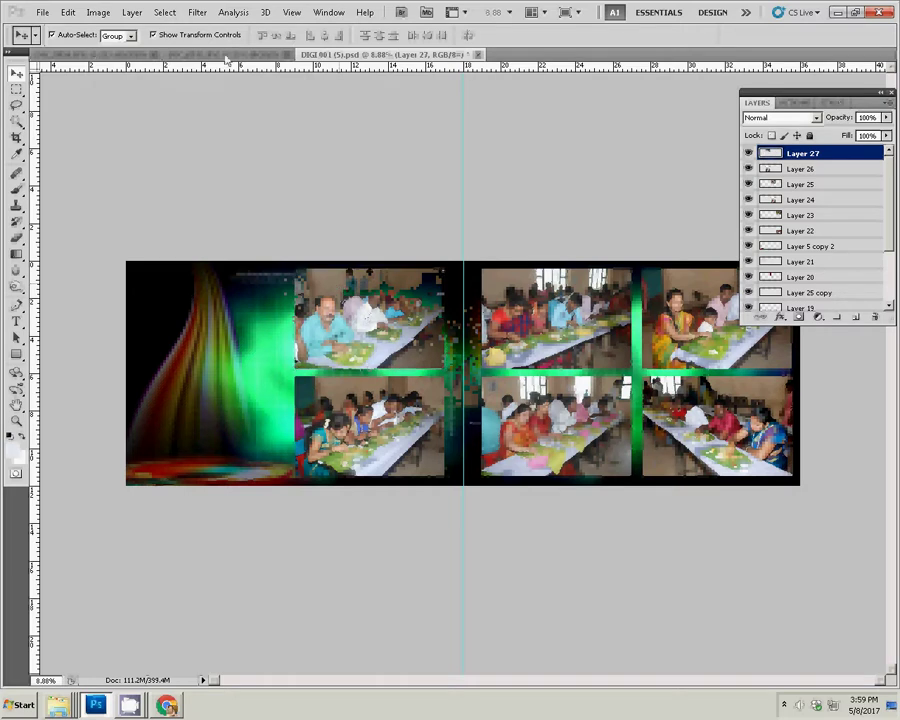
pyautogui.hotkey('ctrl', 'Tab')
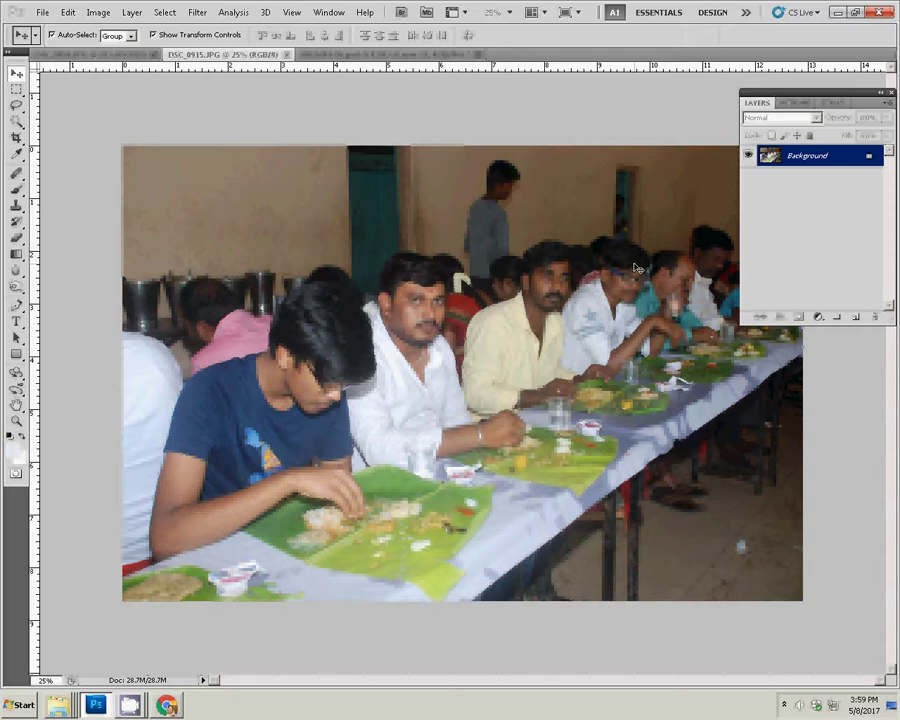
# - Resize DSC_0915 to 8 inches wide and recheck the image size
pyautogui.hotkey('ctrl', 'alt', 'i')
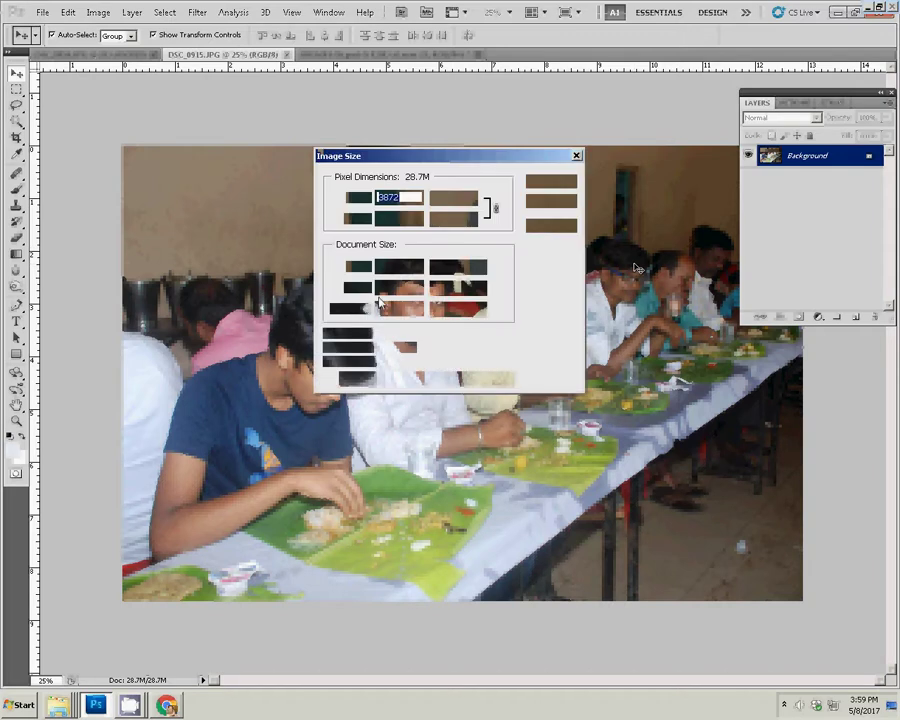
pyautogui.press('Tab')
pyautogui.press('Tab')
pyautogui.write('8')
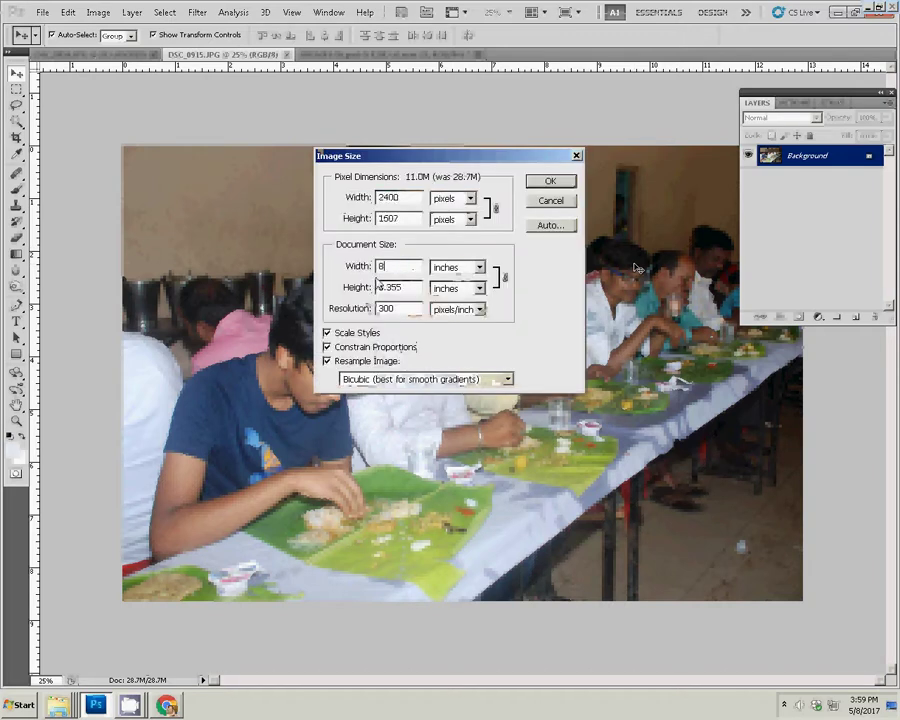
pyautogui.press('Return')
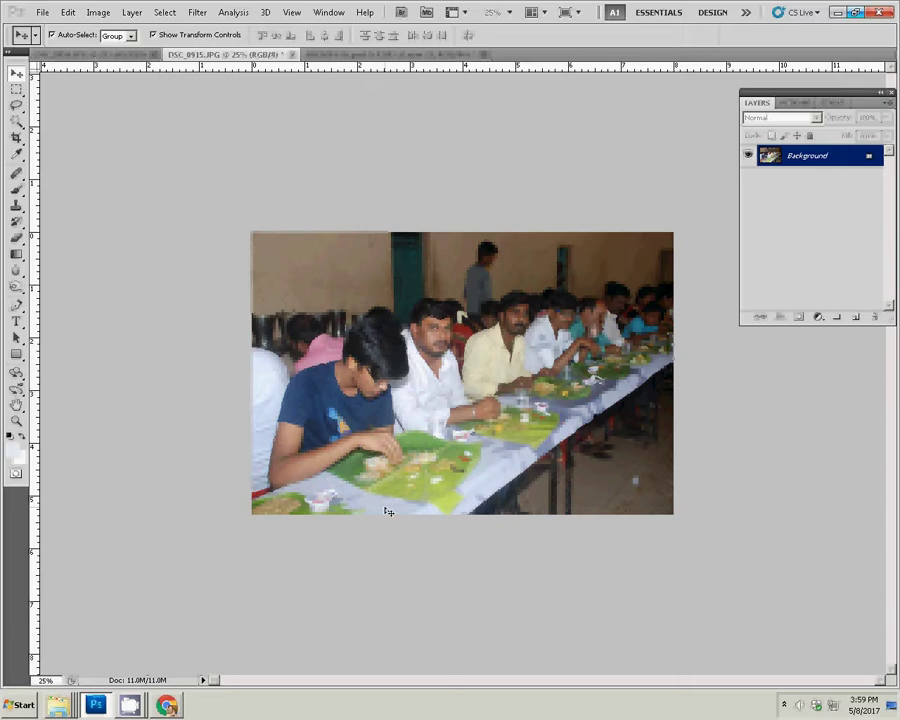
pyautogui.hotkey('ctrl', 'alt', 'i')
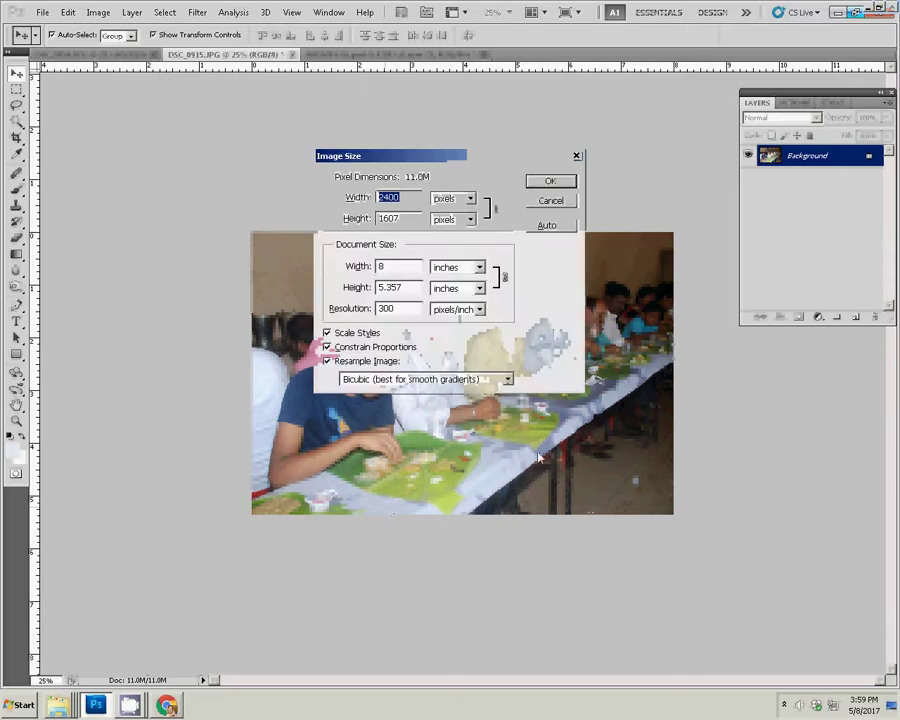
pyautogui.click(549, 200)
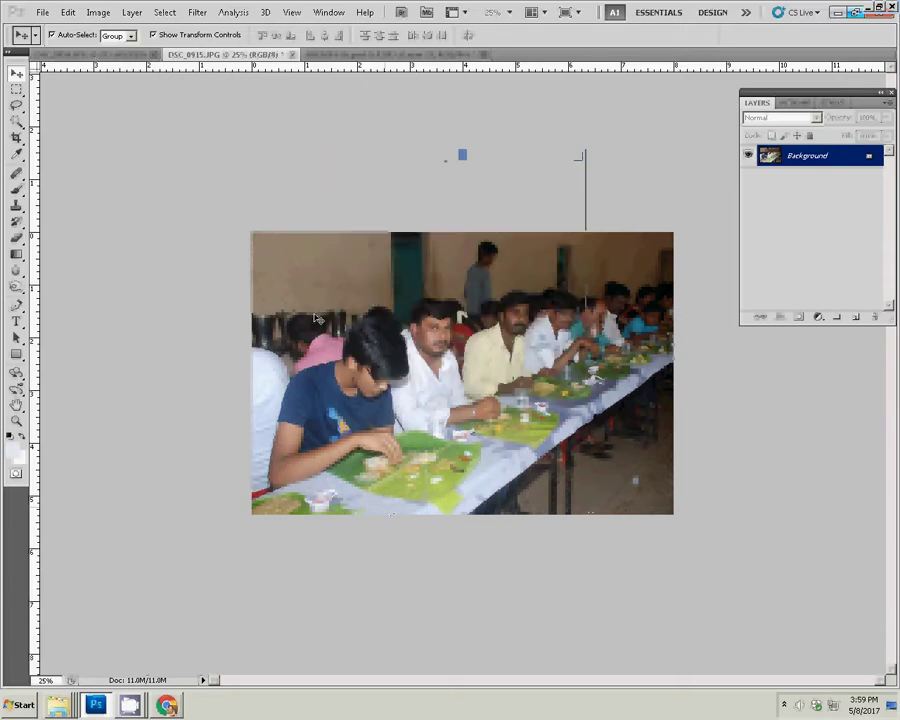
# - Cut the whole DSC_0915 photo and close it without saving
pyautogui.hotkey('ctrl', 'a')
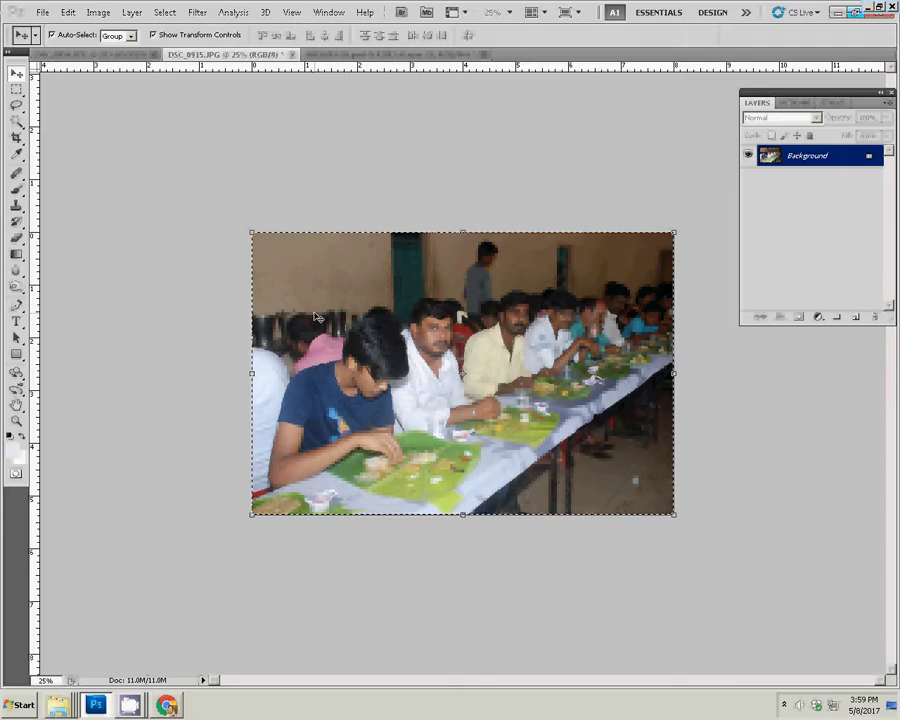
pyautogui.press('BackSpace')
pyautogui.click(292, 55)
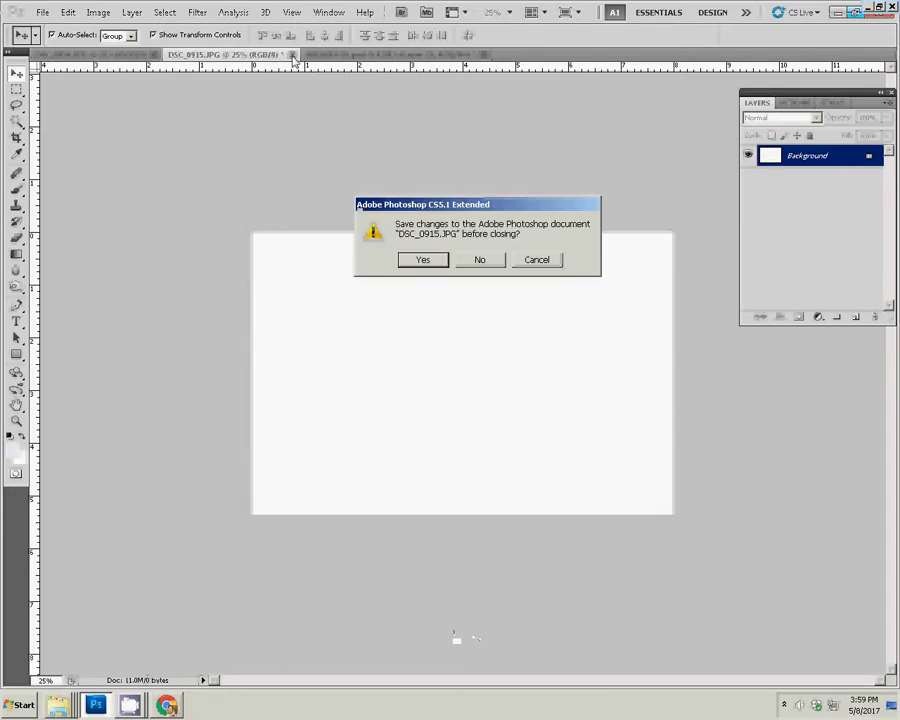
pyautogui.click(478, 260)
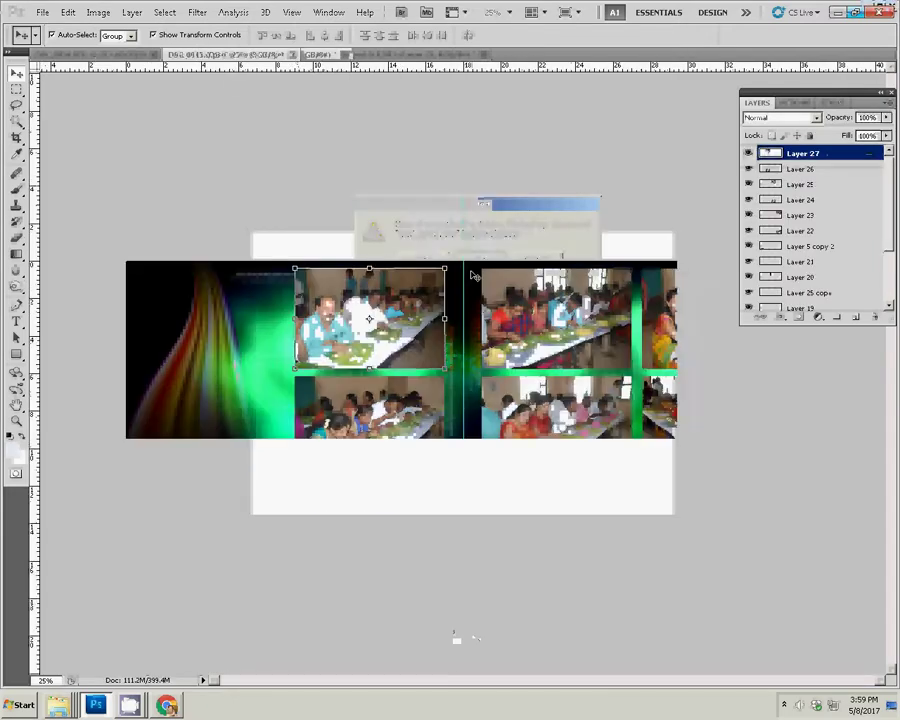
# - Paste it as Layer 28 into the left page's bottom-left slot, nudged into place
pyautogui.hotkey('ctrl', 'v')
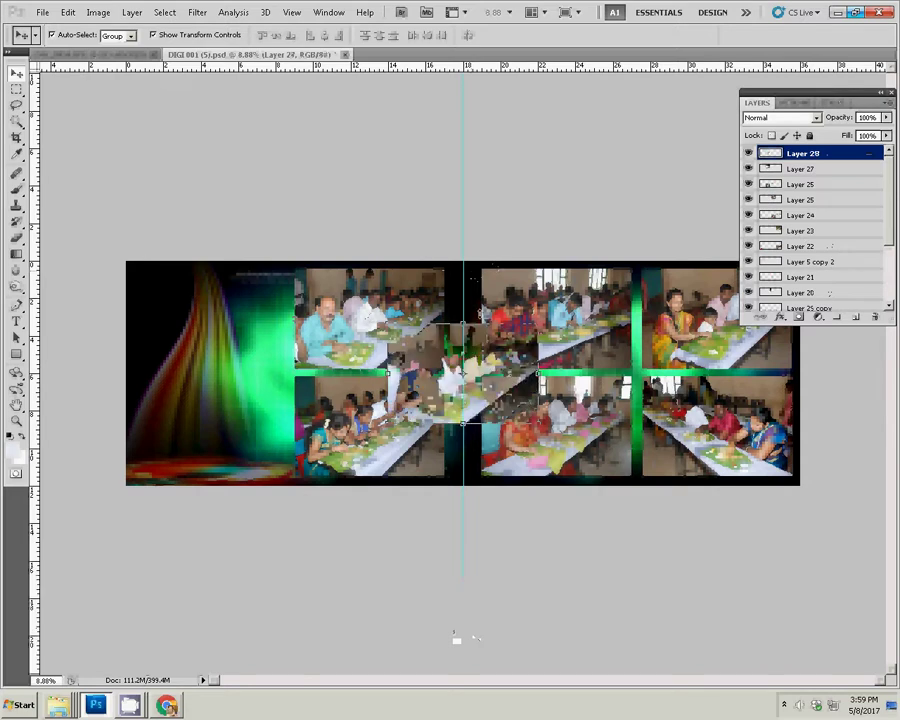
pyautogui.moveTo(517, 342)
pyautogui.mouseDown()
pyautogui.moveTo(256, 375)
pyautogui.moveTo(265, 398)
pyautogui.mouseUp()
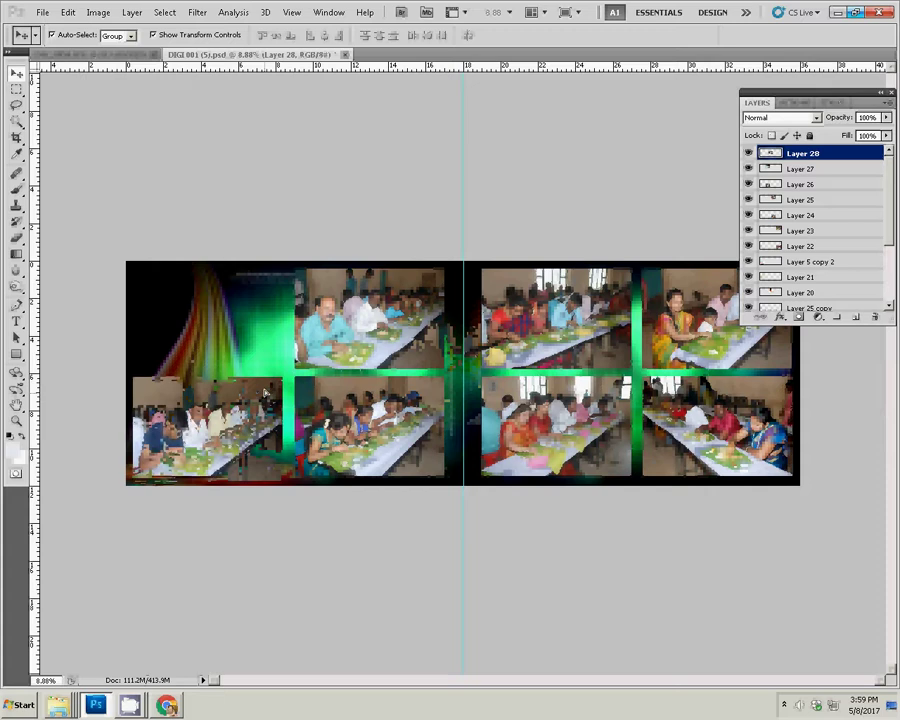
pyautogui.moveTo(265, 393); pyautogui.dragTo(265, 390)
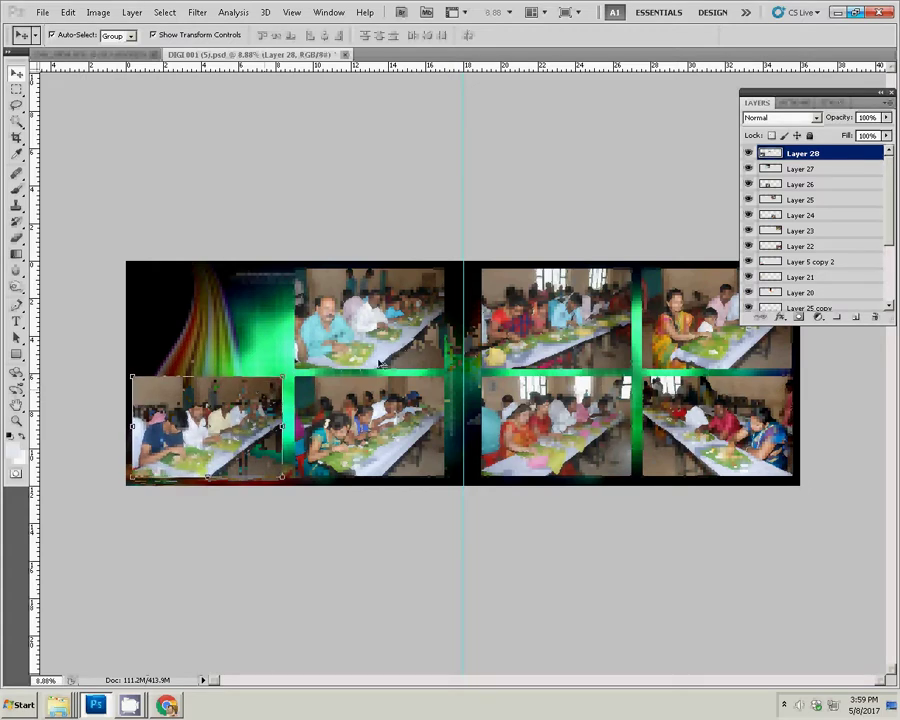
pyautogui.moveTo(265, 392); pyautogui.dragTo(265, 391)
pyautogui.hotkey('shift', 'Right')
pyautogui.hotkey('shift', 'Right')
pyautogui.hotkey('shift', 'Right')
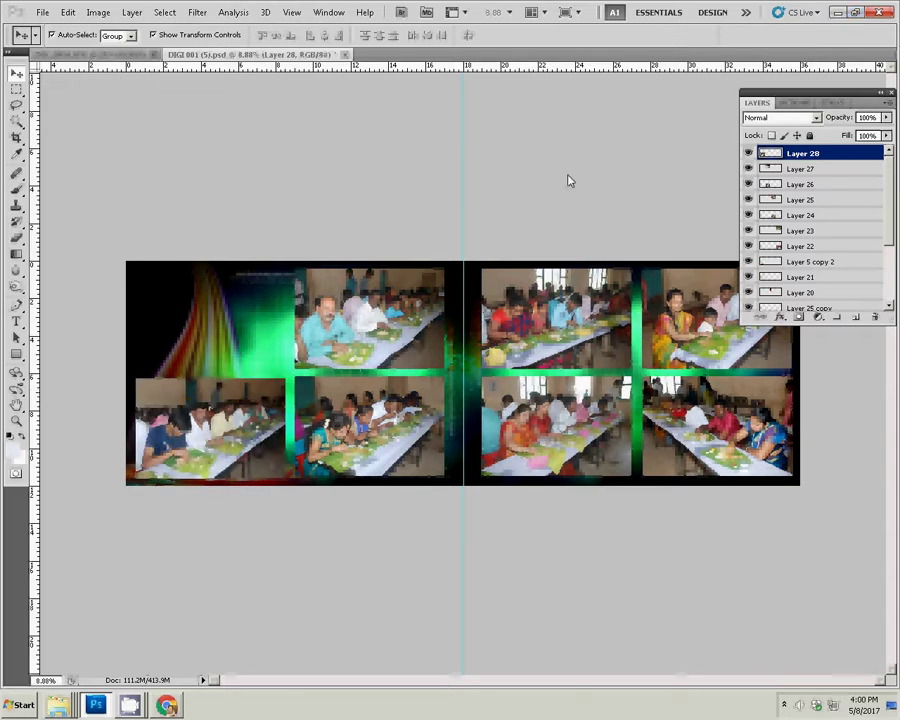
# - Resize the last dining photo to 8 inches wide
pyautogui.hotkey('ctrl', 'Tab')
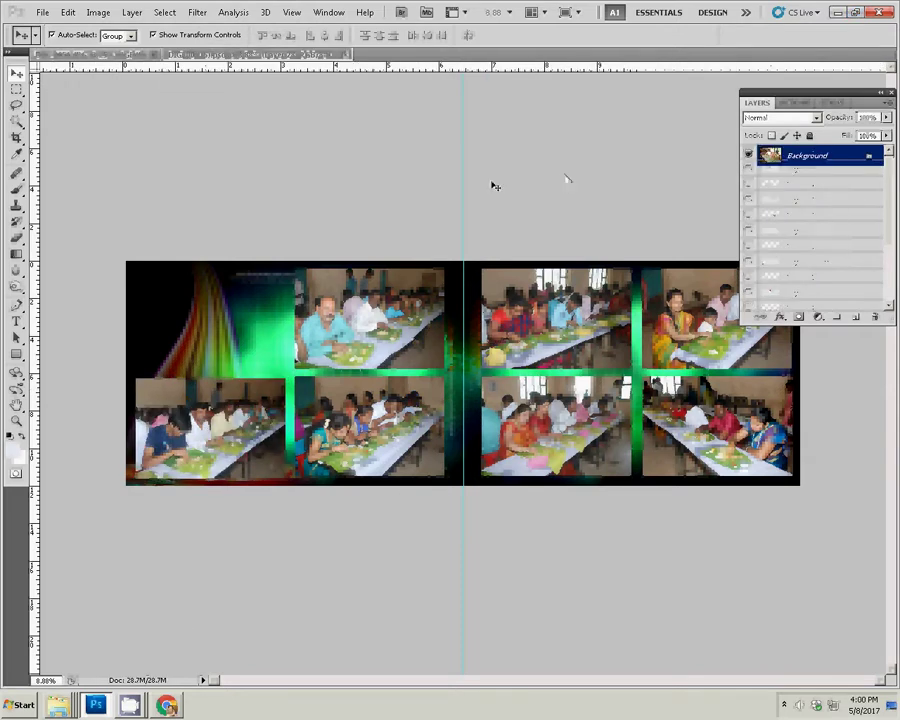
pyautogui.hotkey('ctrl', 'alt', 'i')
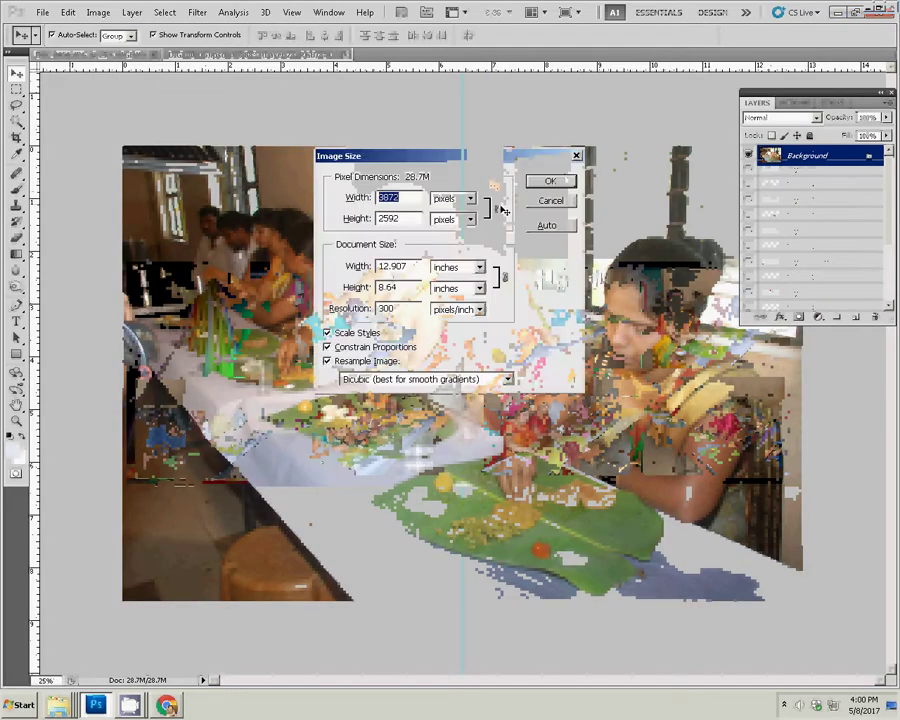
pyautogui.doubleClick(400, 266)
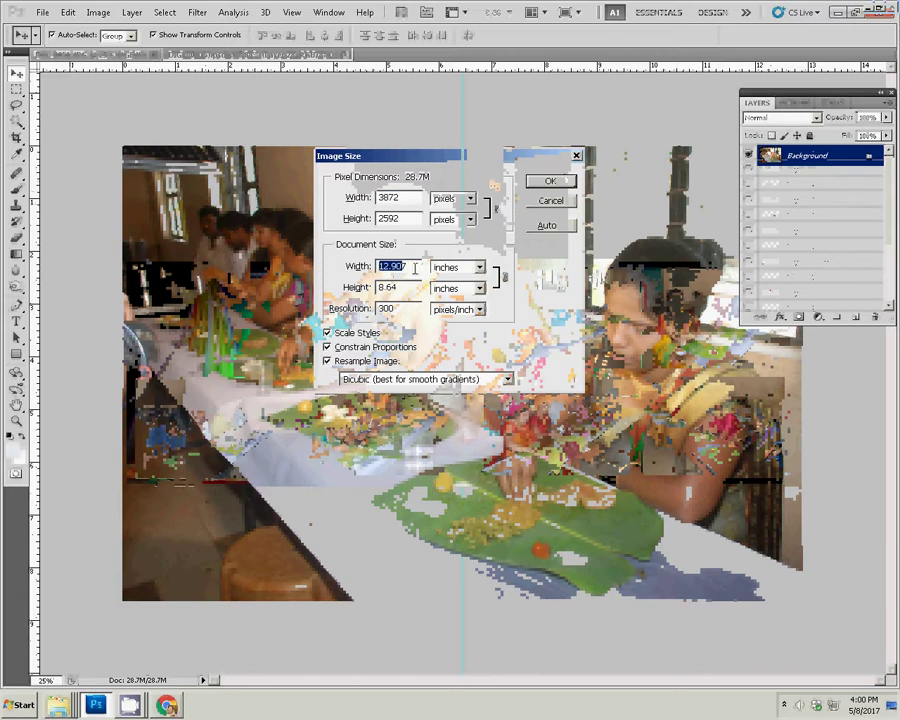
pyautogui.write('8')
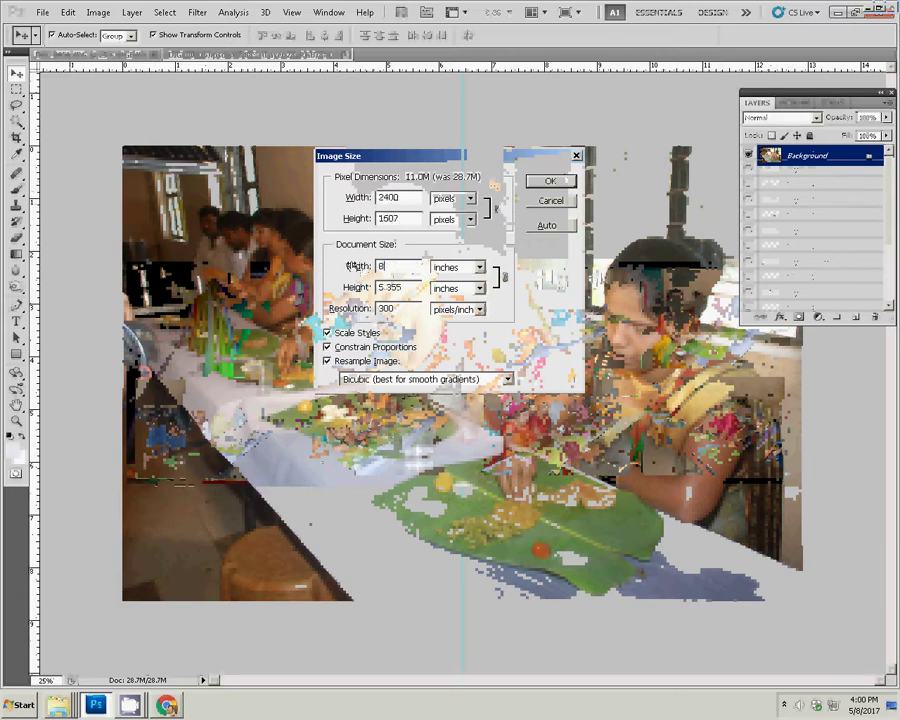
pyautogui.click(553, 183)
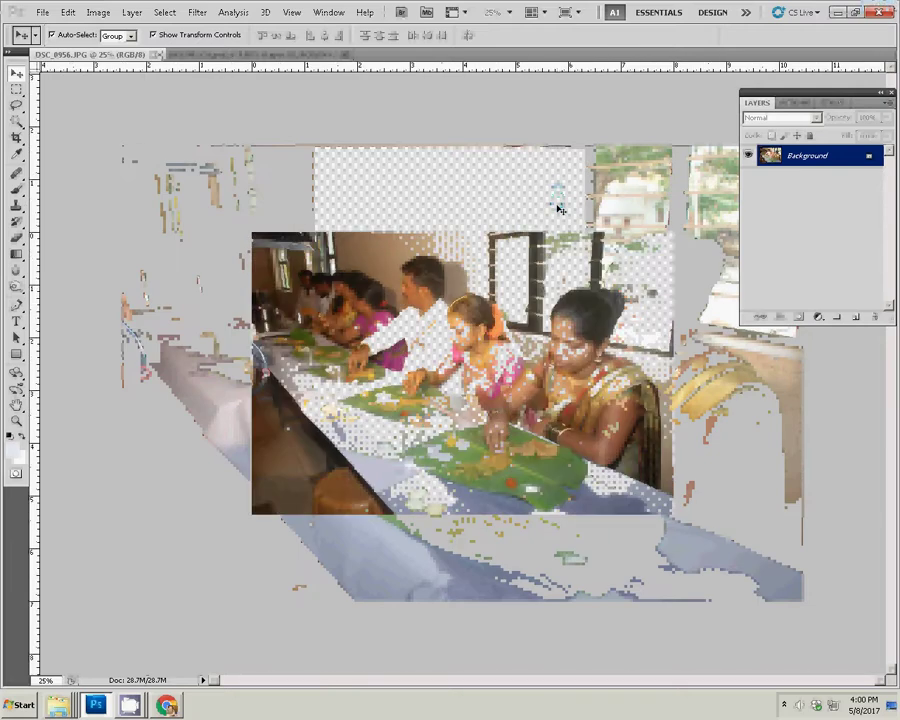
# - Cut it, close it unsaved, and paste it as Layer 29 into the top-left slot, scaled to fit
pyautogui.press('Delete')
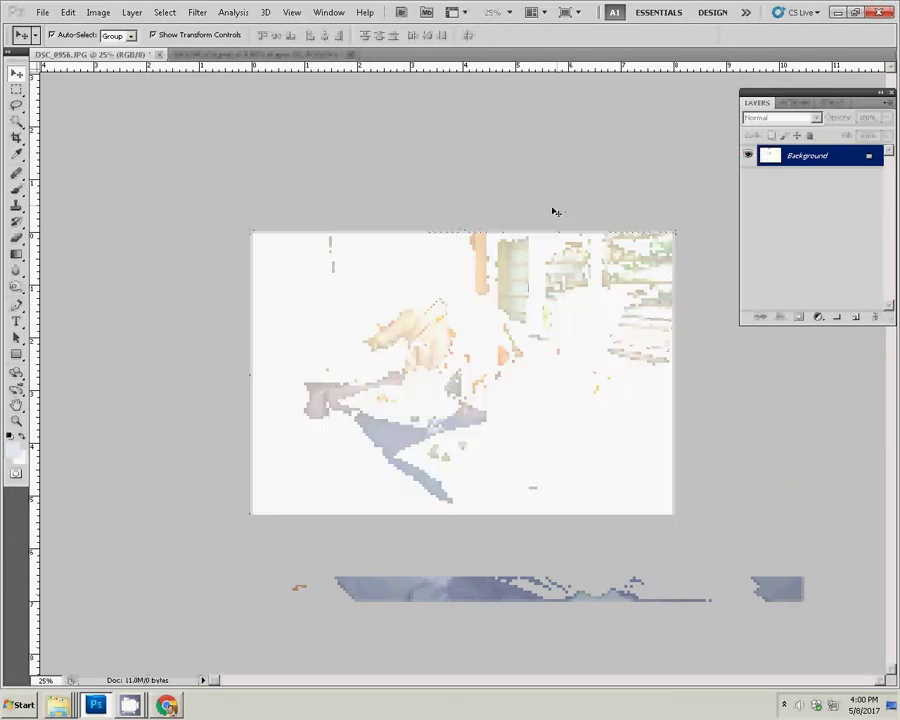
pyautogui.hotkey('ctrl', 'd')
pyautogui.click(159, 54)
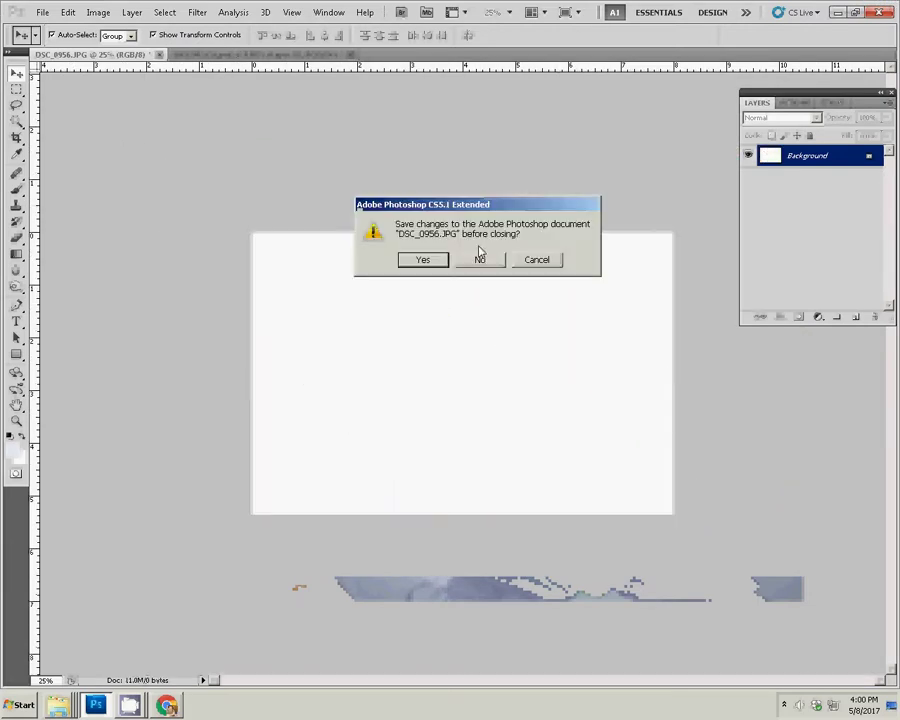
pyautogui.click(476, 256)
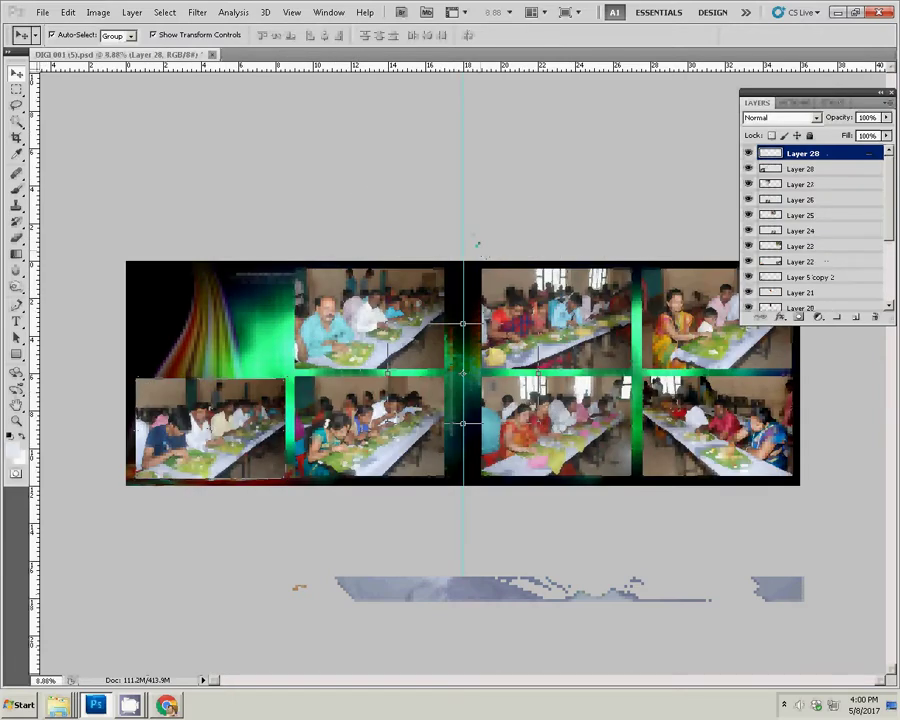
pyautogui.hotkey('ctrl', 'v')
pyautogui.moveTo(516, 340); pyautogui.dragTo(265, 290)
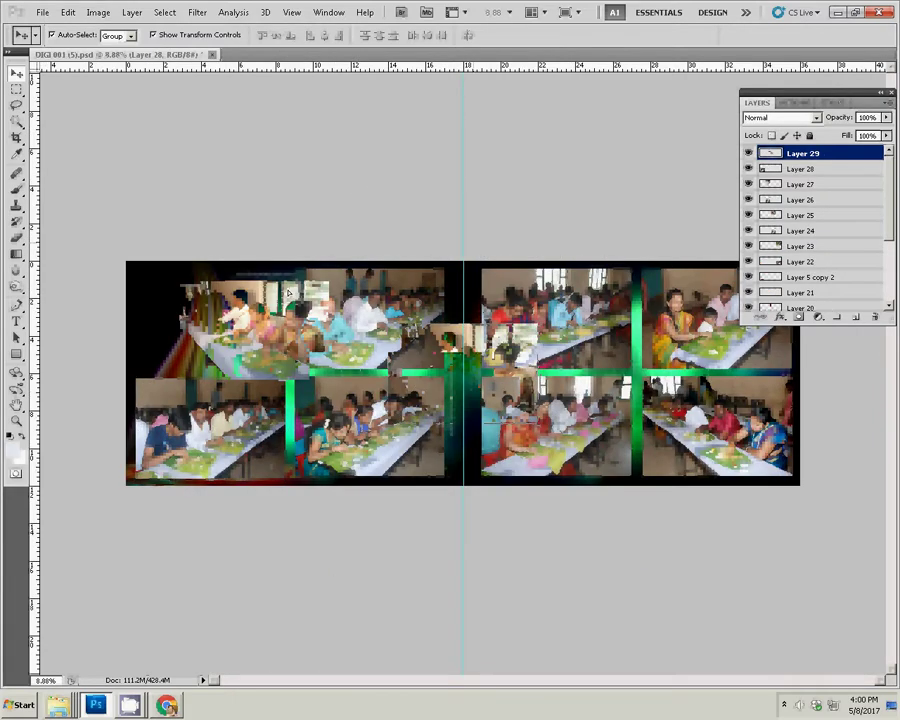
pyautogui.hotkey('ctrl', 't')
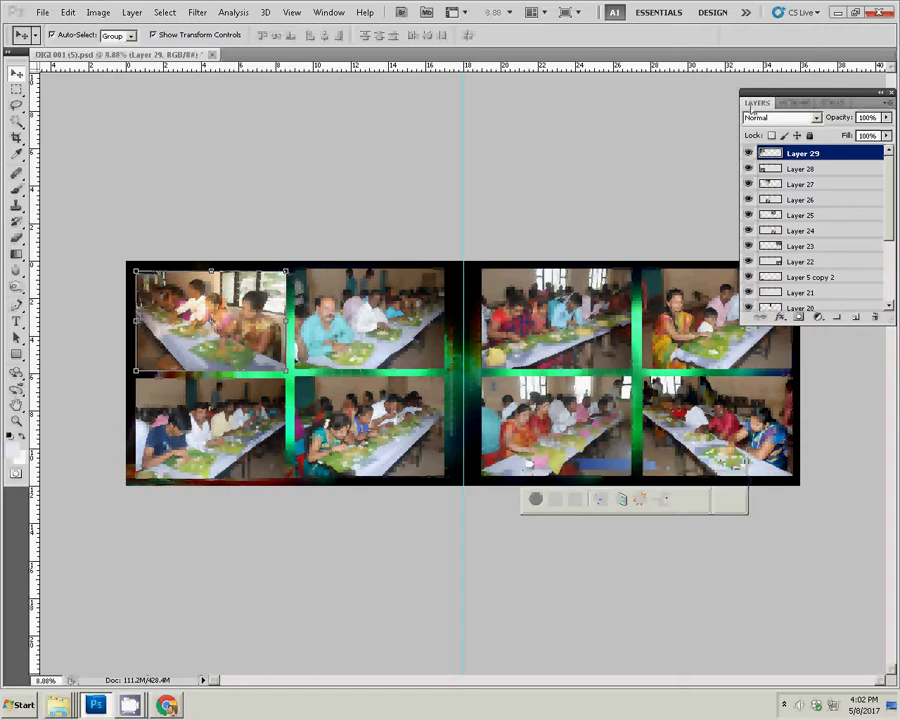
# - Give Layer 29 a 22 px Stroke using the Purple, Green, Gold gradient at 100% opacity
pyautogui.click(781, 317)
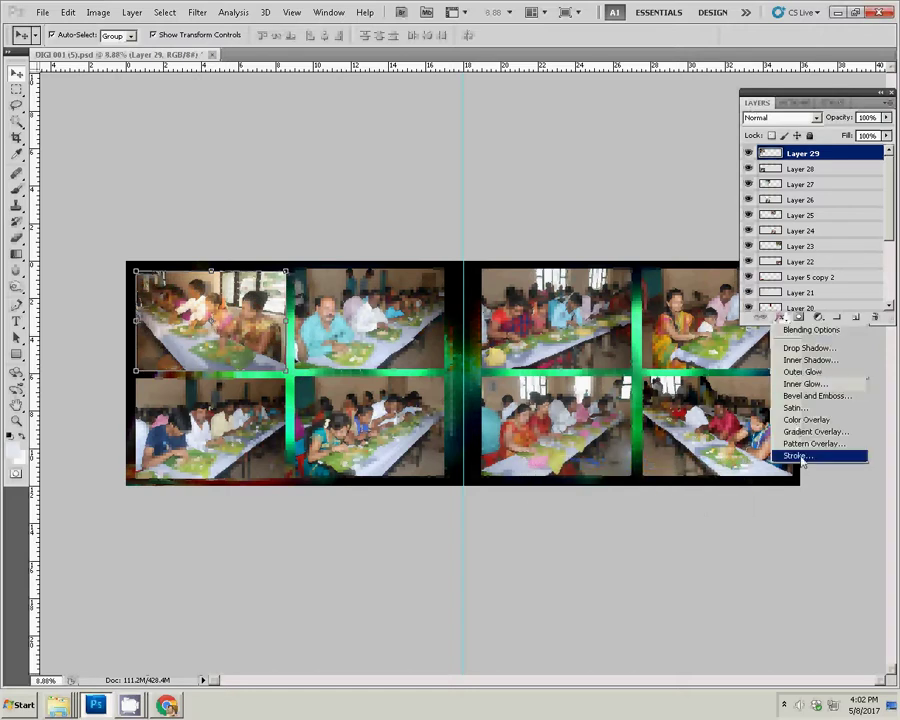
pyautogui.click(799, 456)
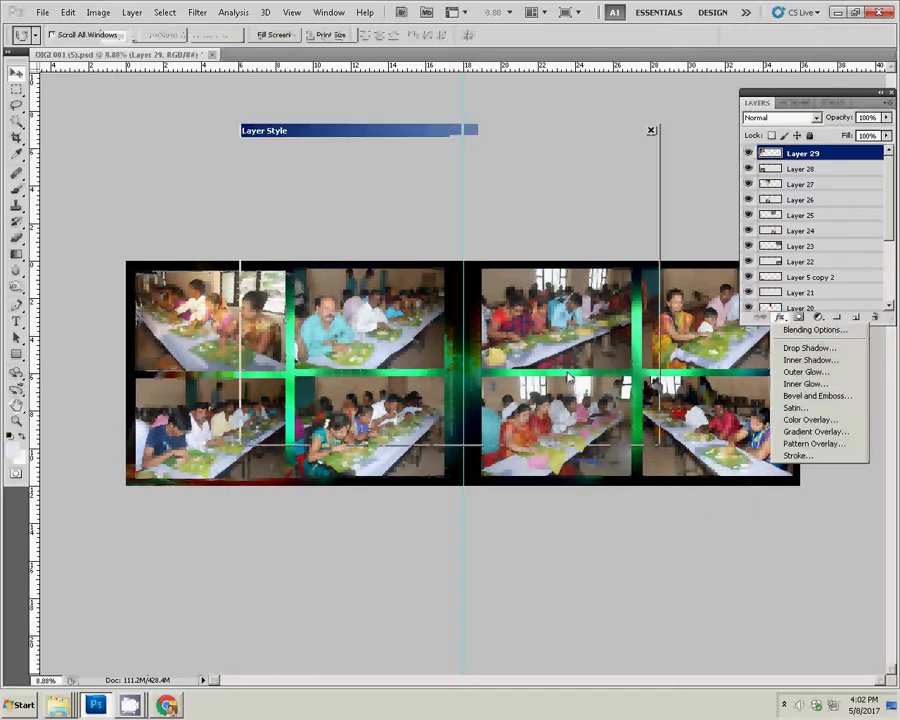
pyautogui.click(430, 246)
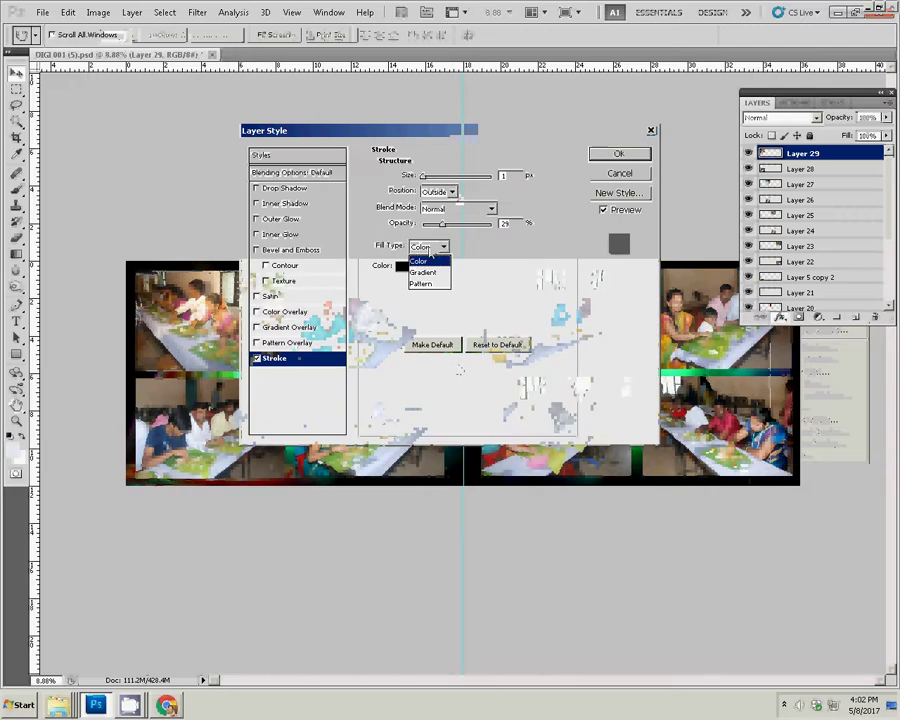
pyautogui.click(424, 273)
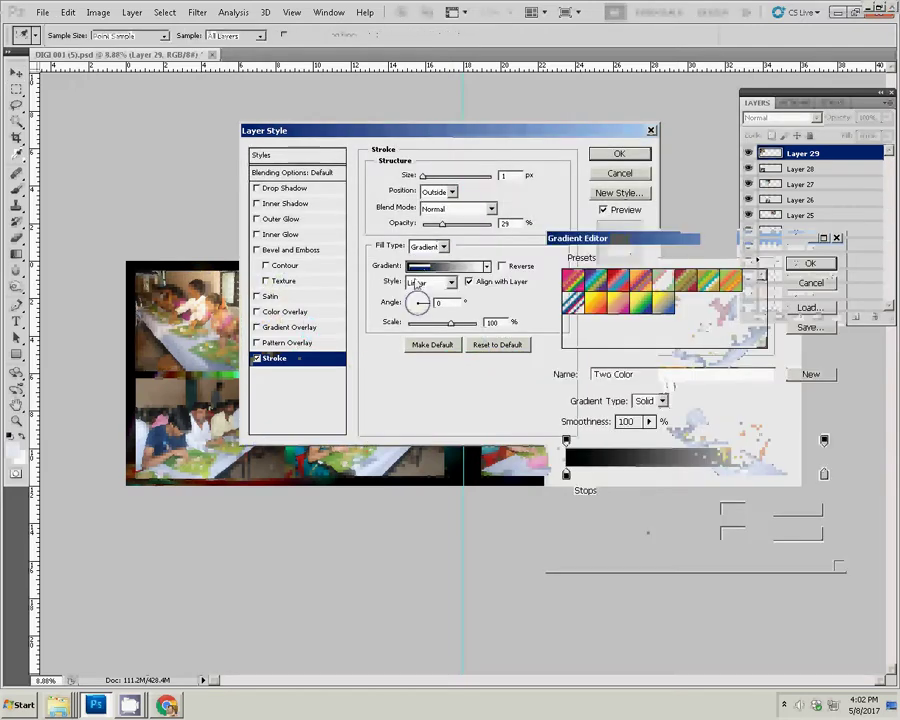
pyautogui.click(616, 282)
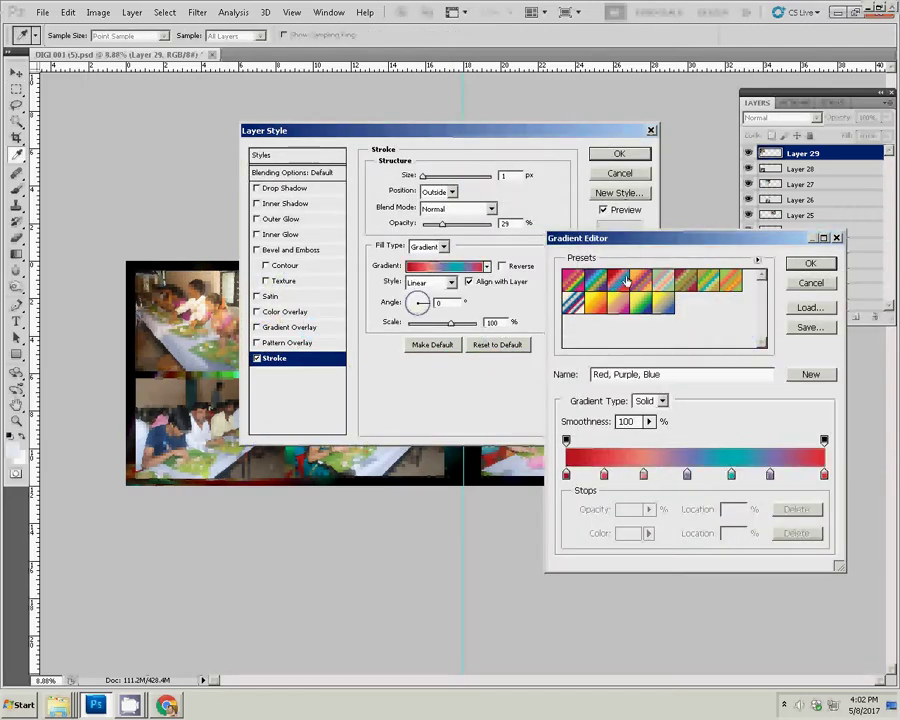
pyautogui.click(730, 284)
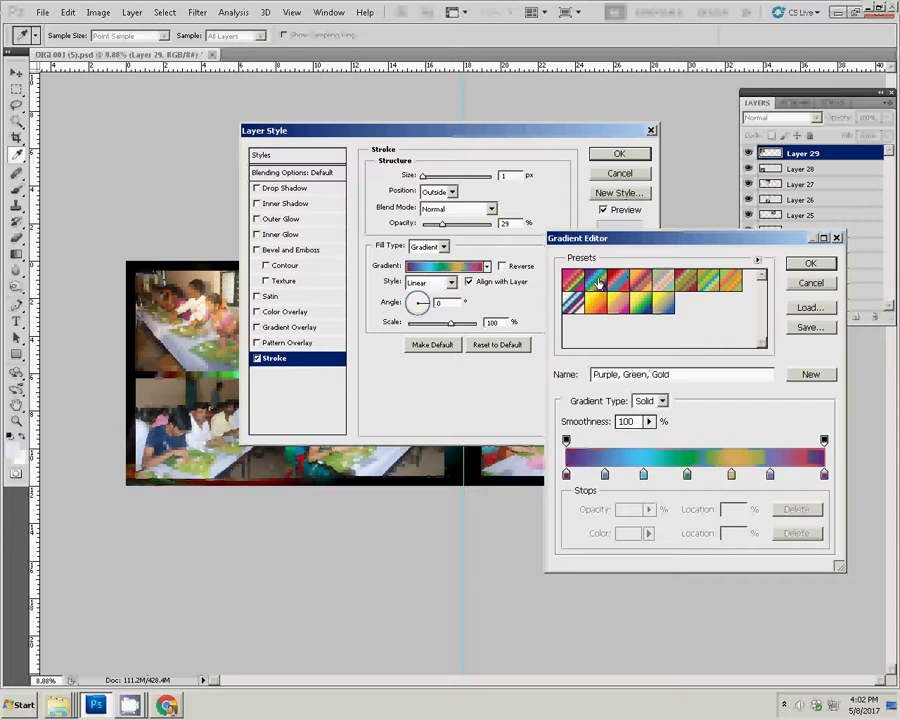
pyautogui.click(806, 264)
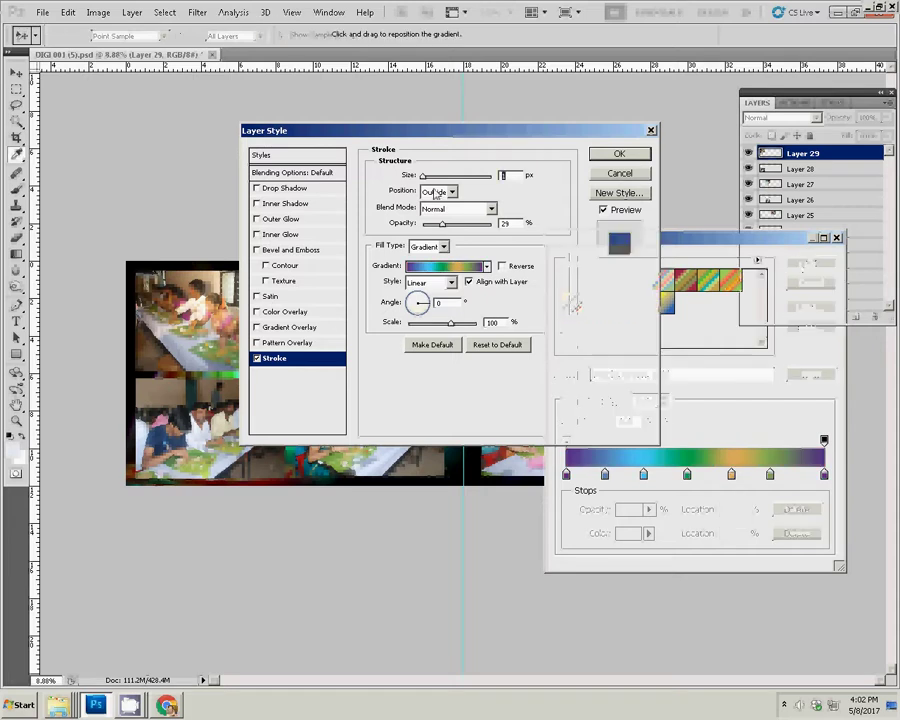
pyautogui.moveTo(448, 229); pyautogui.dragTo(492, 224)
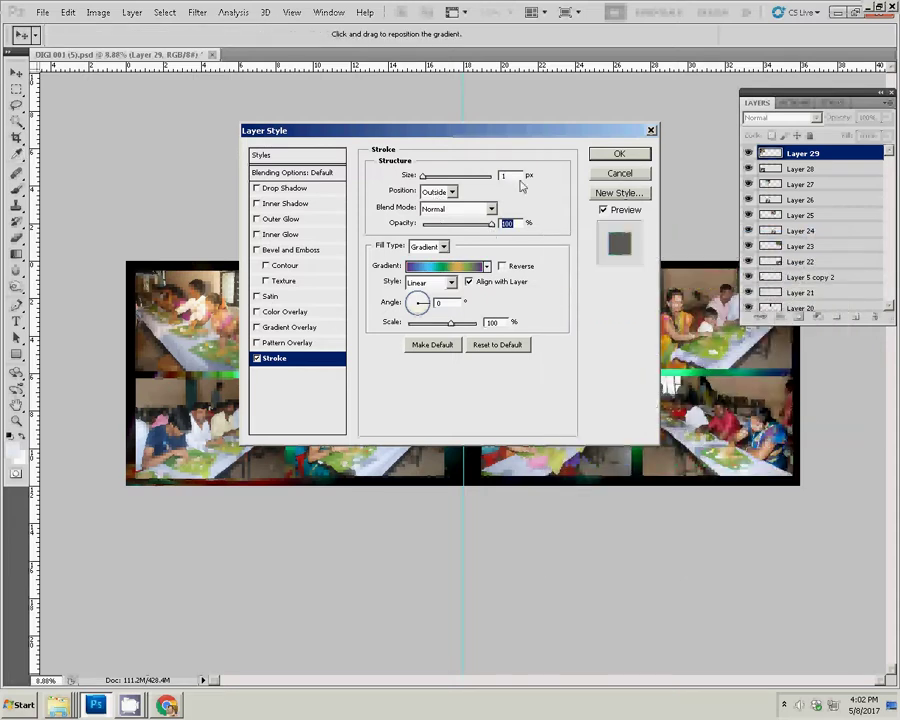
pyautogui.write('22')
pyautogui.click(617, 157)
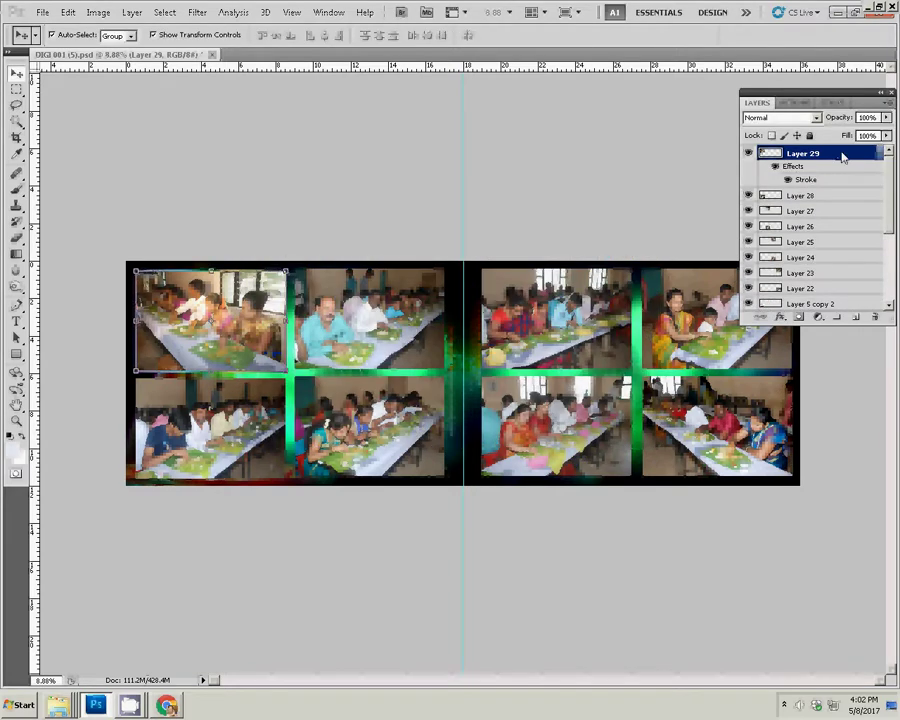
# - Copy Layer 29's stroke style and paste it onto the bottom-left photo's layer
pyautogui.rightClick(840, 155)
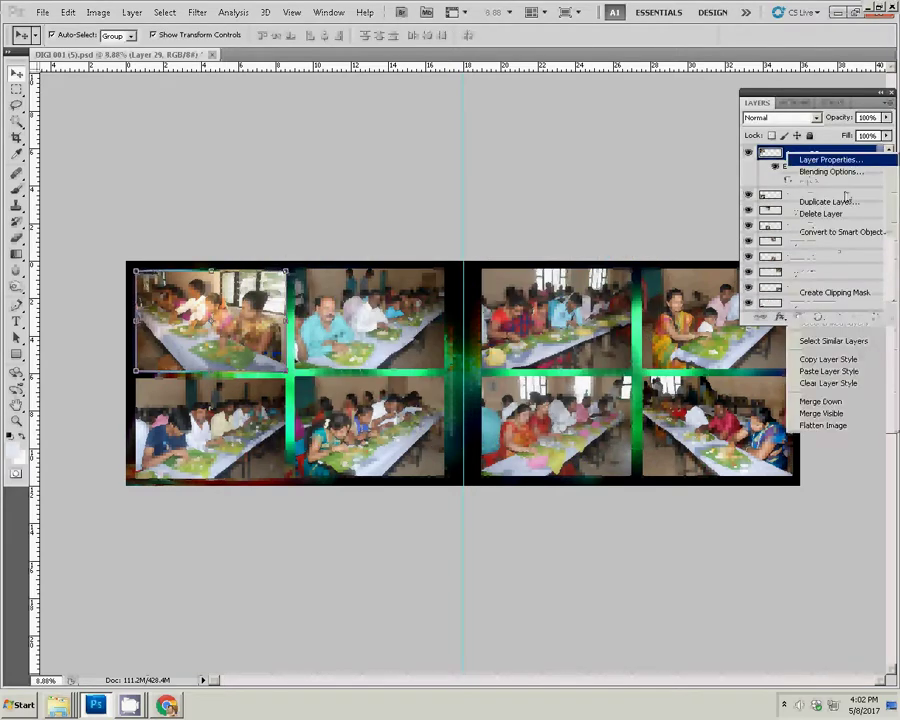
pyautogui.click(832, 359)
pyautogui.click(222, 421)
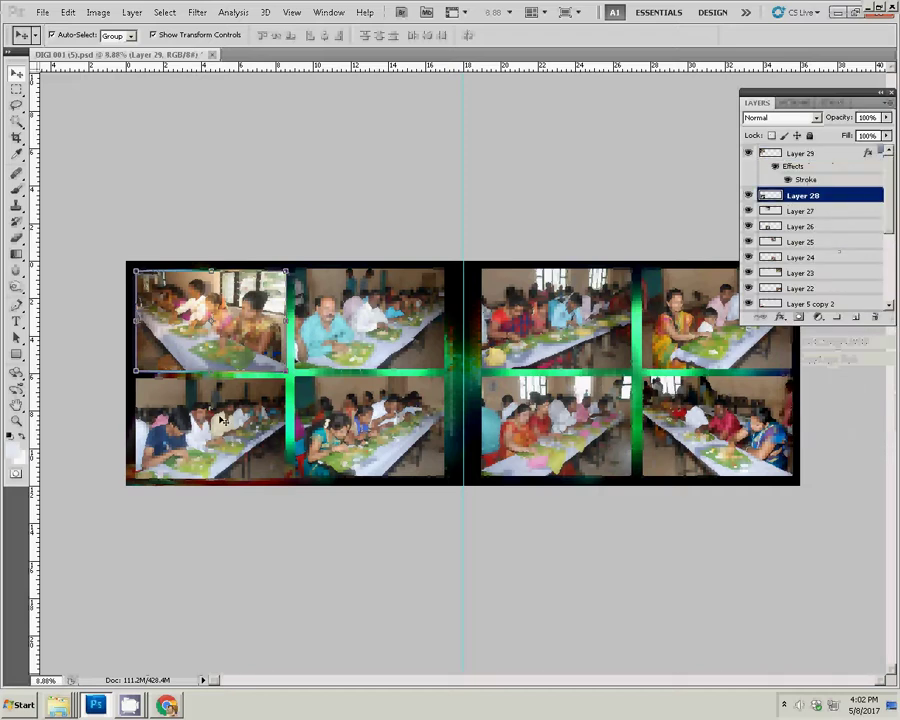
pyautogui.rightClick(858, 196)
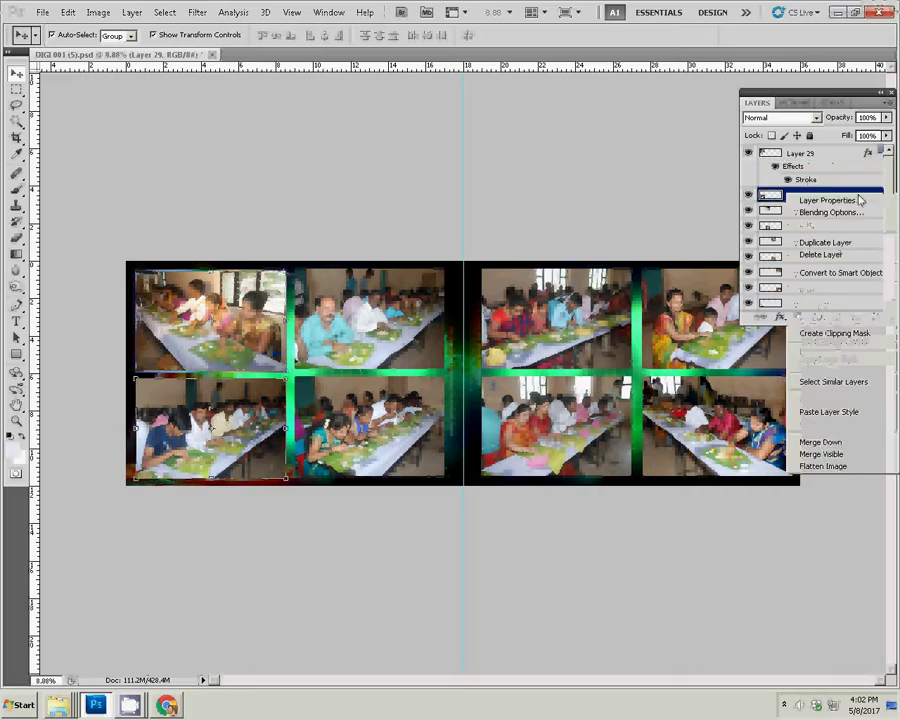
pyautogui.click(835, 415)
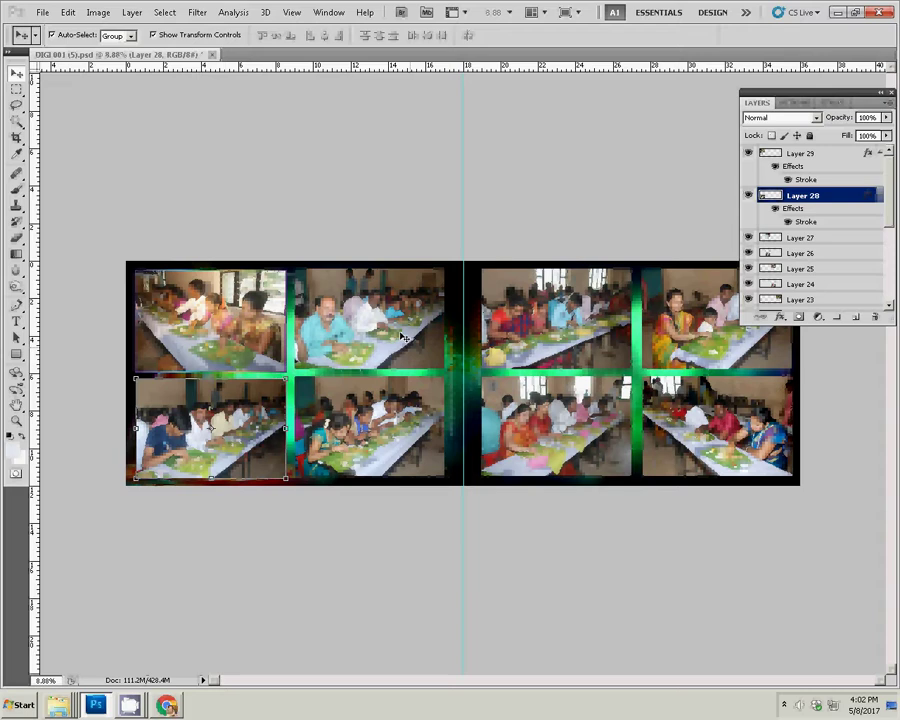
# - Paste the stroke style onto Layers 27 and 26
pyautogui.click(790, 238)
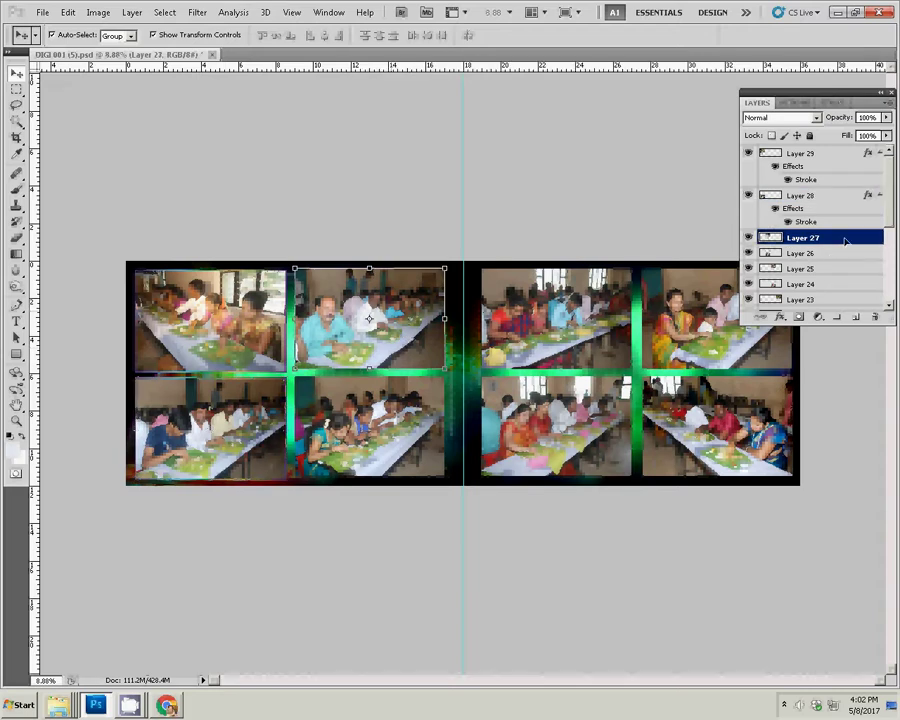
pyautogui.rightClick(845, 240)
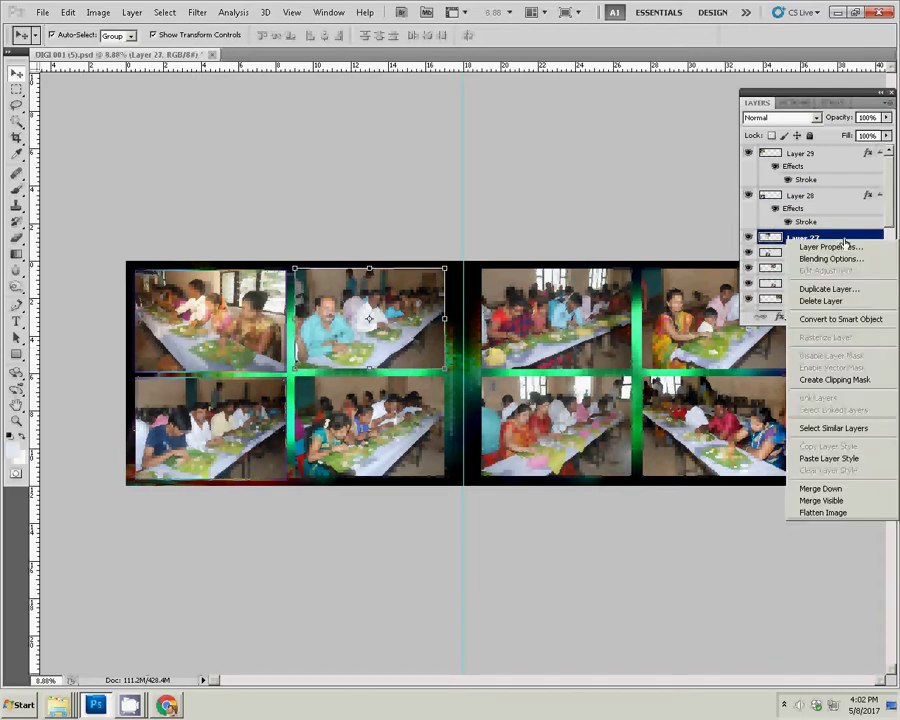
pyautogui.click(828, 460)
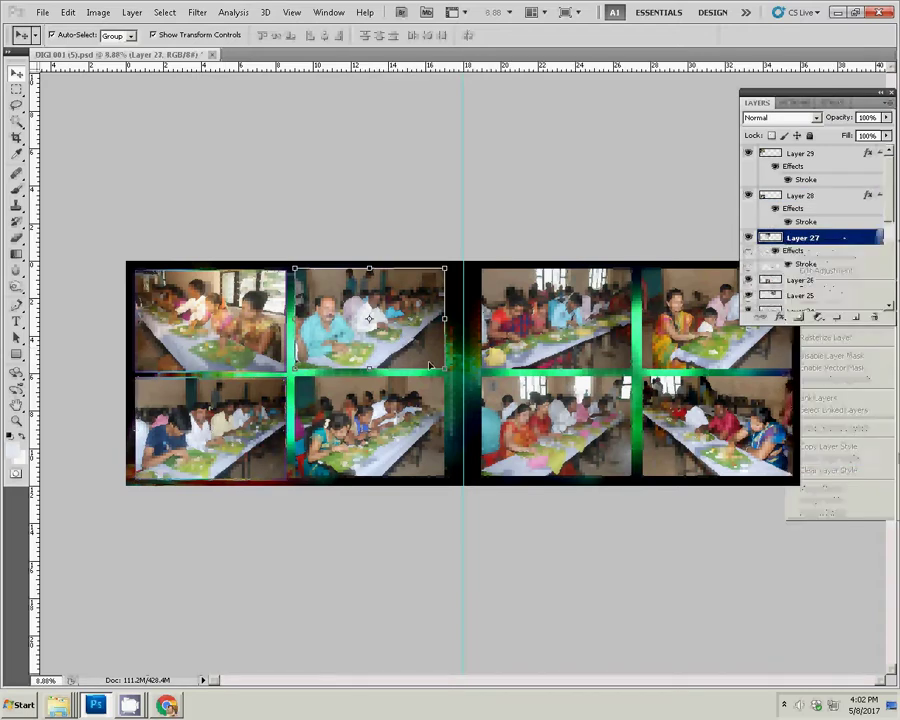
pyautogui.click(375, 403)
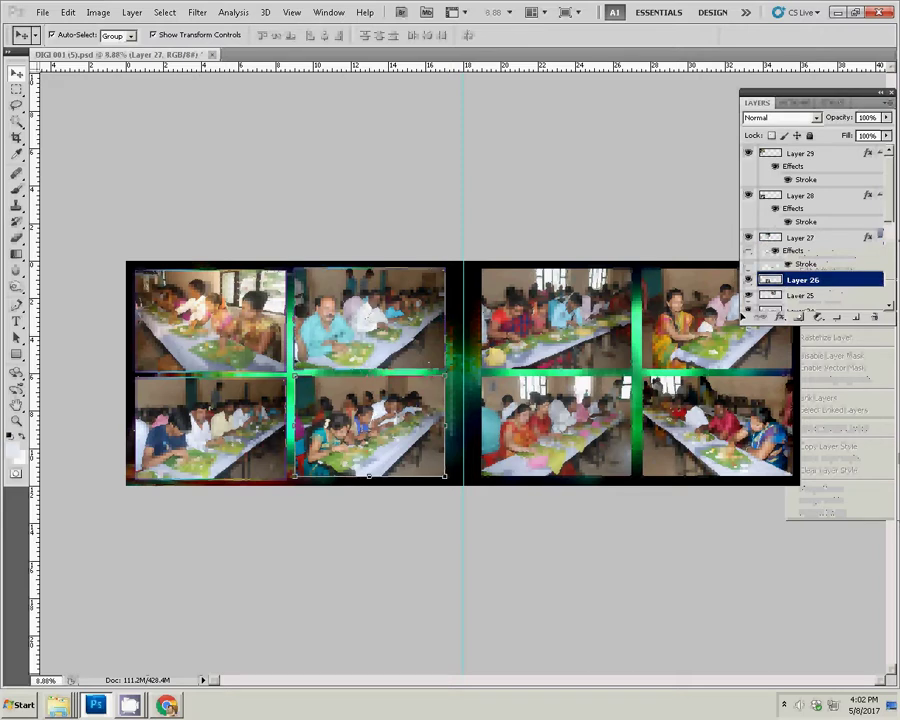
pyautogui.click(845, 282)
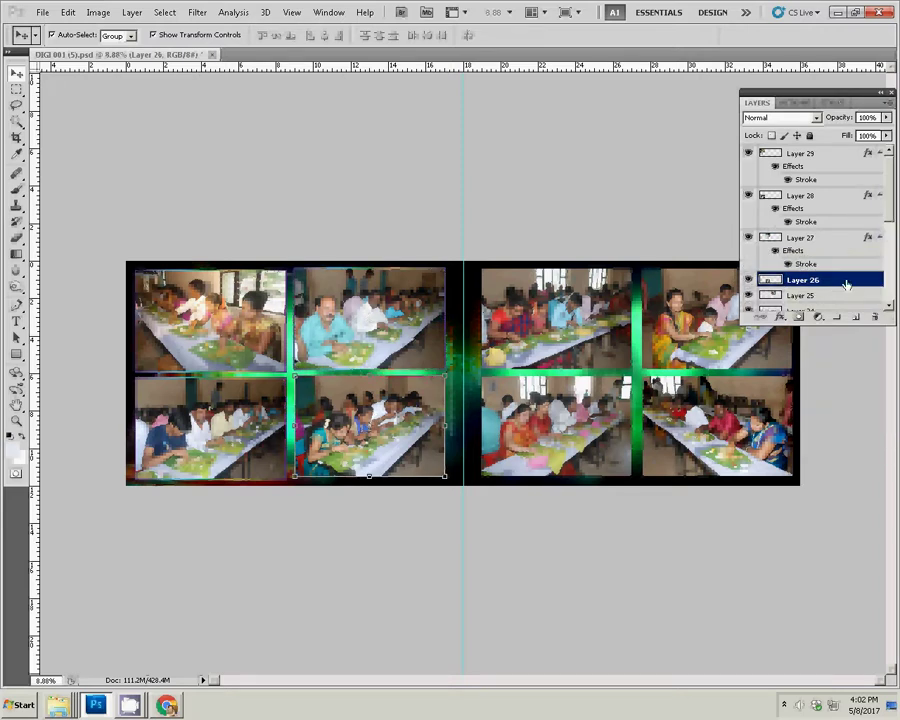
pyautogui.rightClick(845, 283)
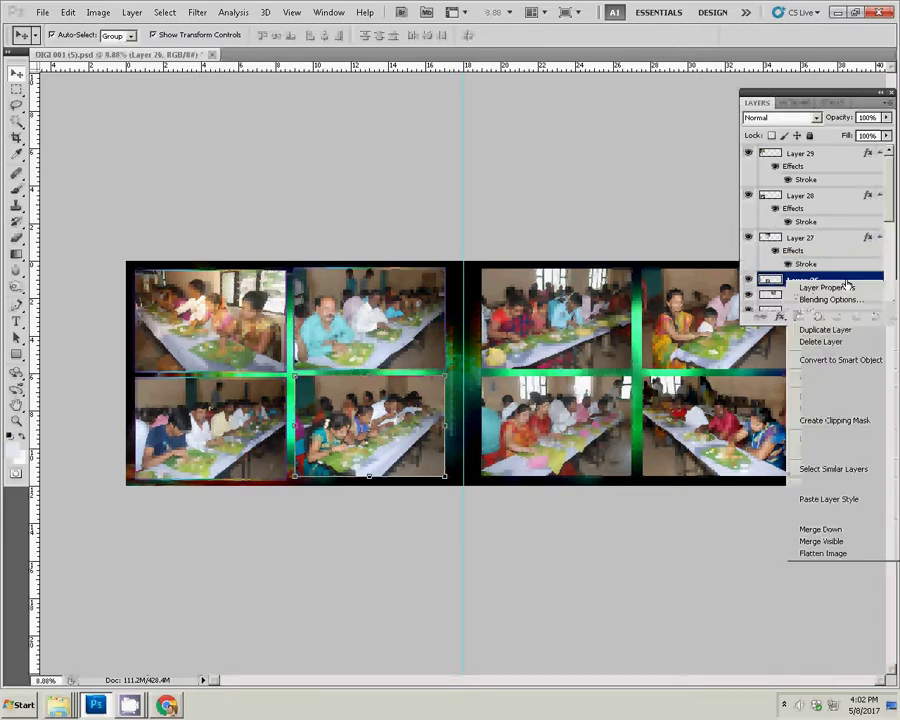
pyautogui.click(822, 500)
# - Paste the stroke style onto Layers 25 and 24 on the right page
pyautogui.click(560, 330)
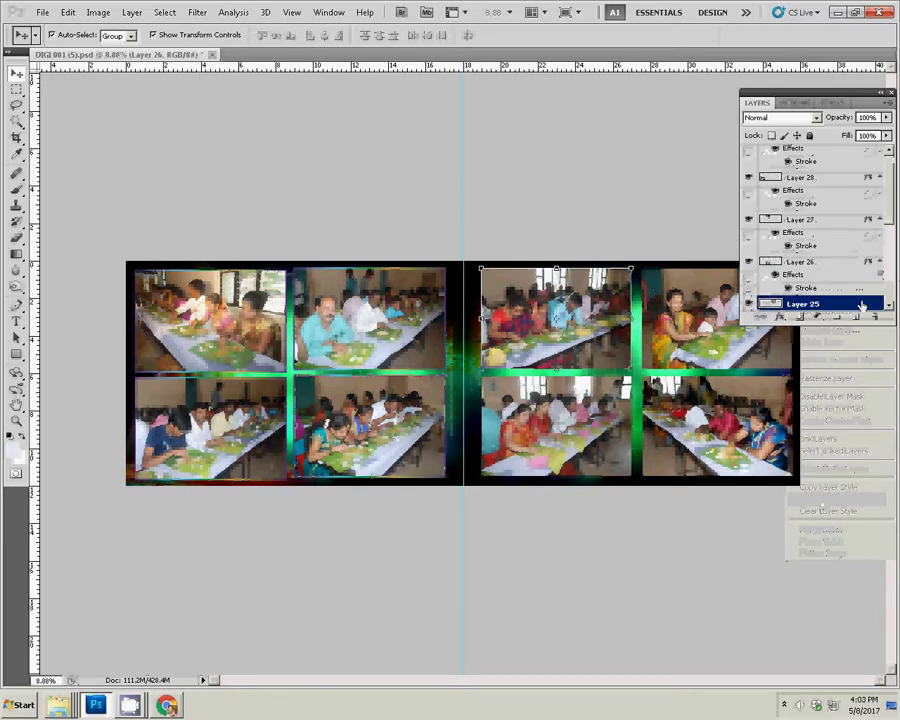
pyautogui.rightClick(862, 304)
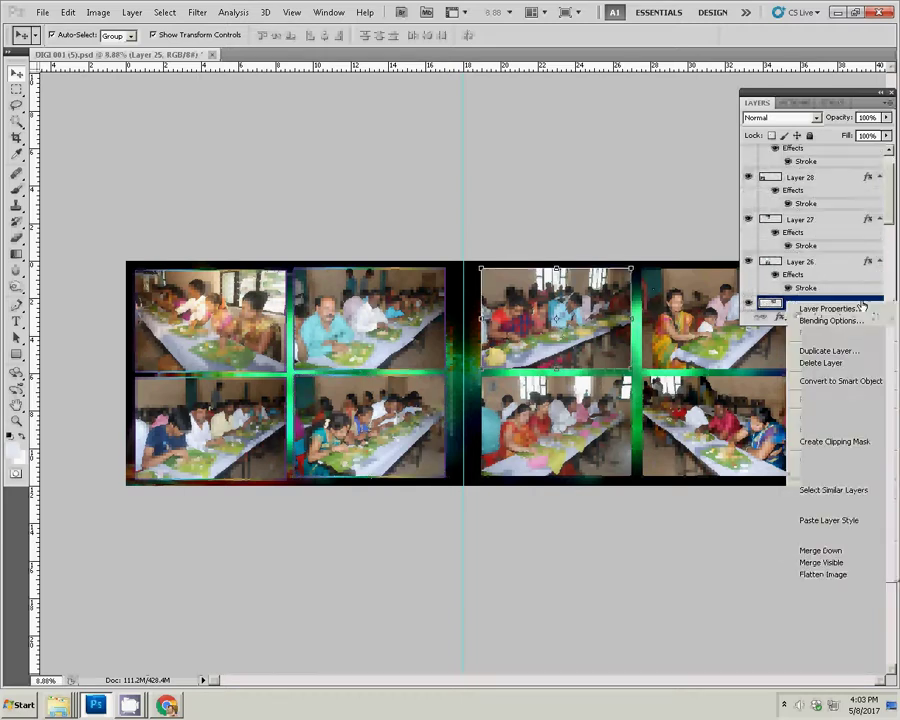
pyautogui.click(840, 530)
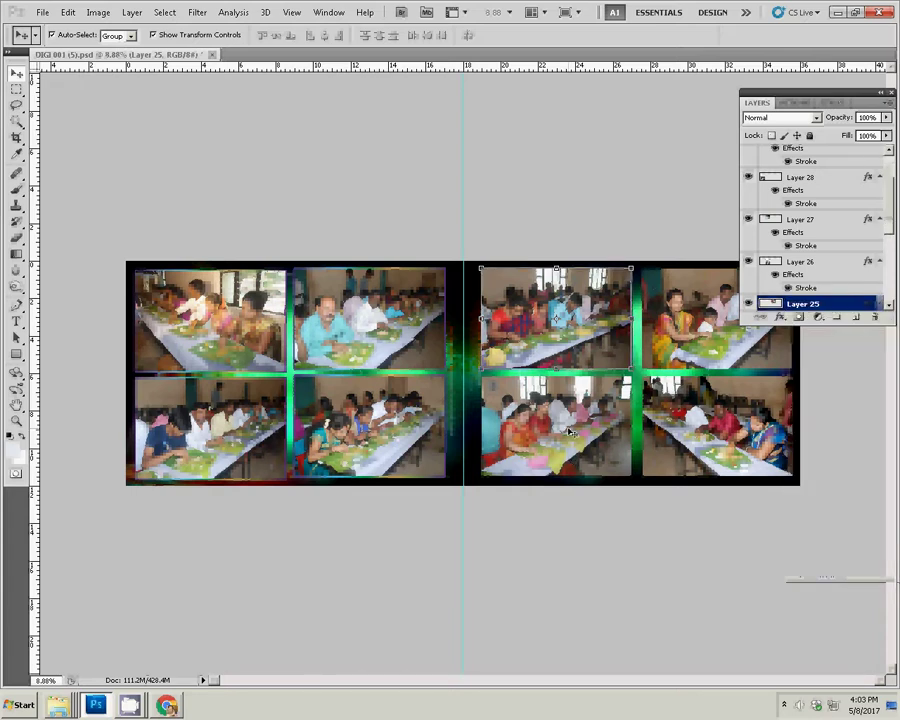
pyautogui.click(568, 430)
pyautogui.rightClick(852, 302)
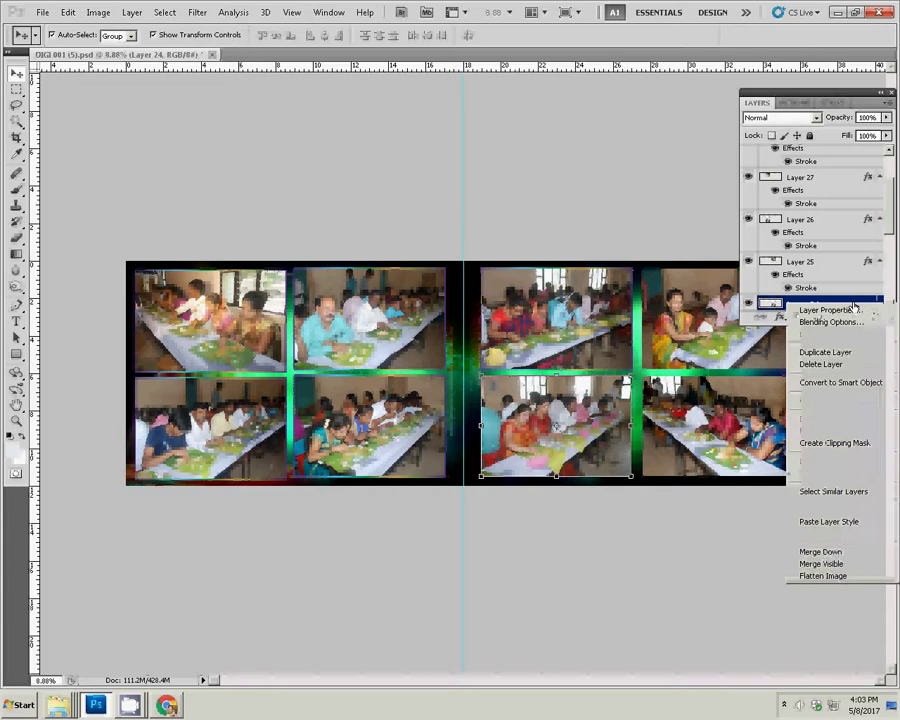
pyautogui.click(846, 524)
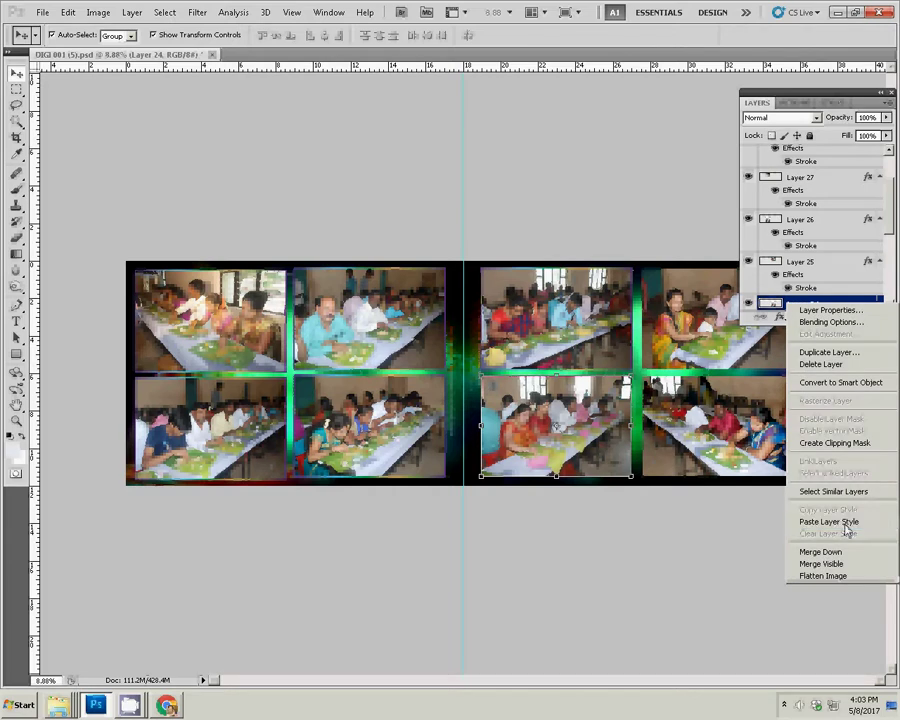
# - Paste the stroke style onto Layers 23 and 22, the right-hand photos
pyautogui.hotkey('alt', '[')
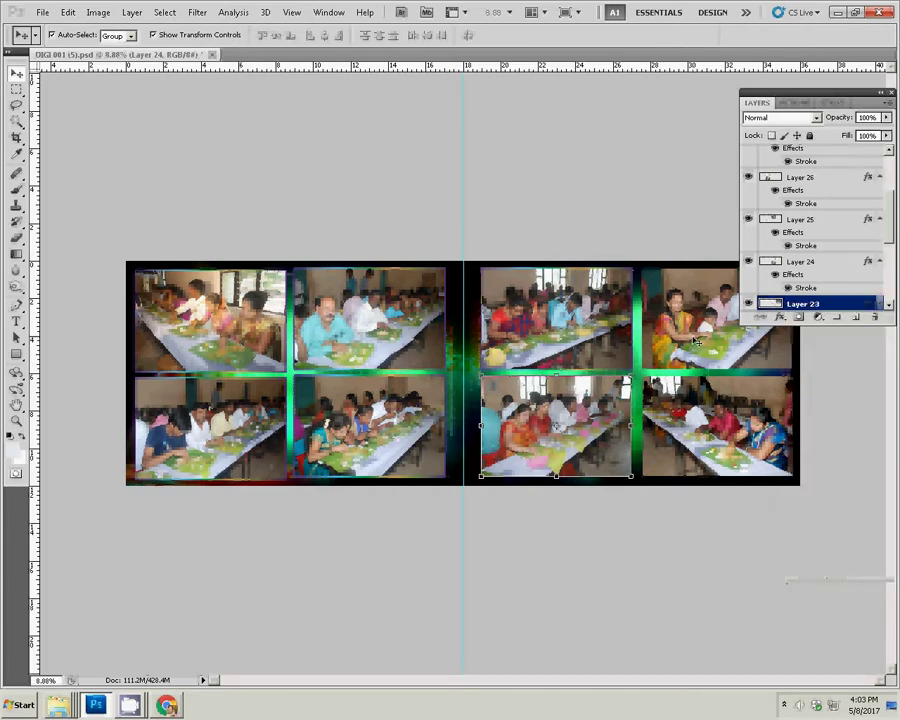
pyautogui.click(698, 341)
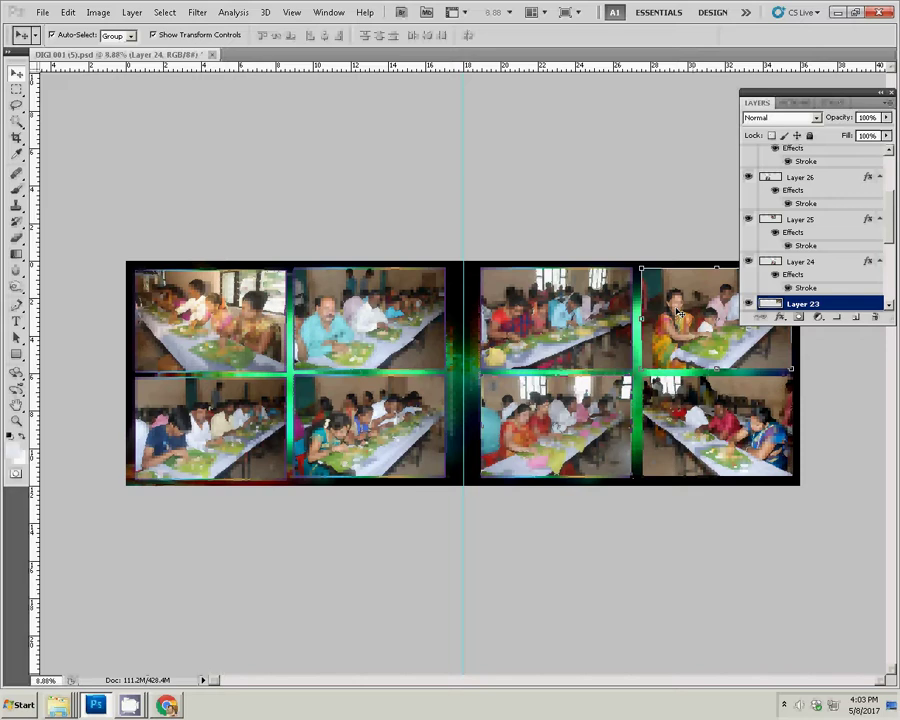
pyautogui.rightClick(790, 305)
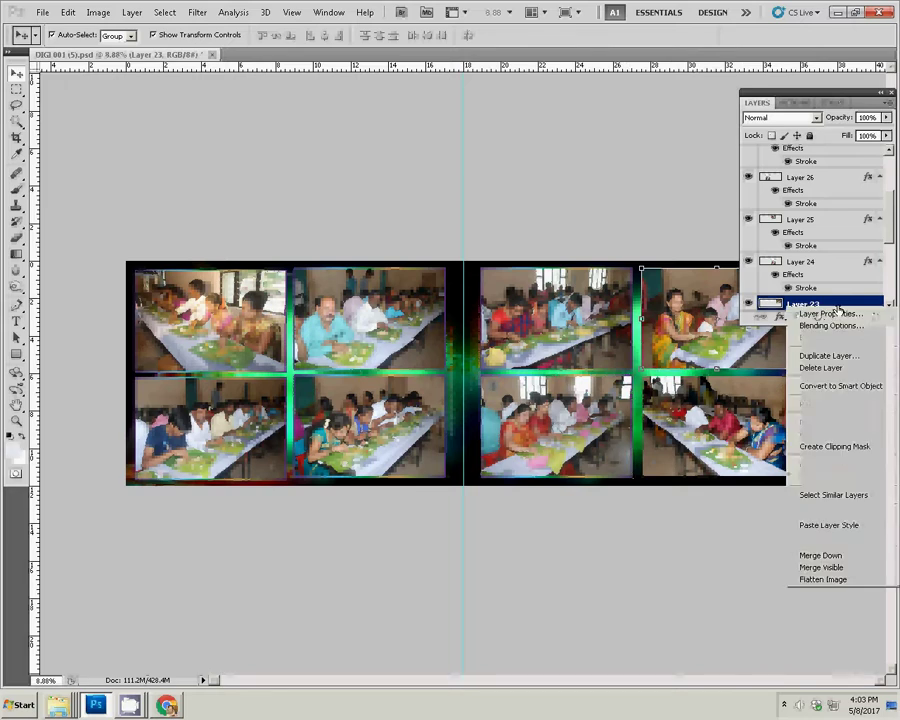
pyautogui.click(829, 527)
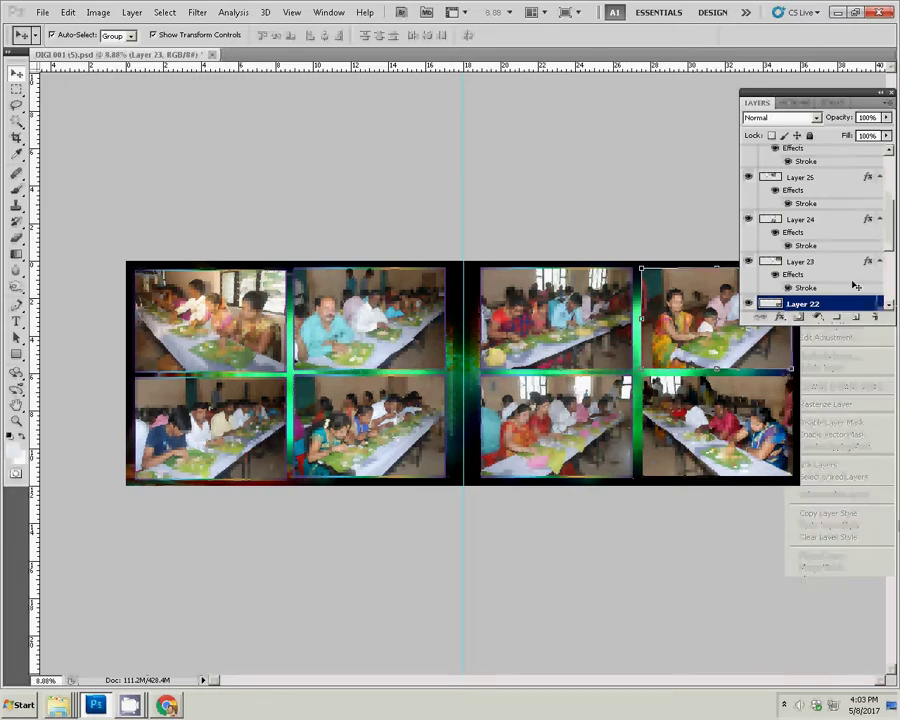
pyautogui.hotkey('alt', '[')
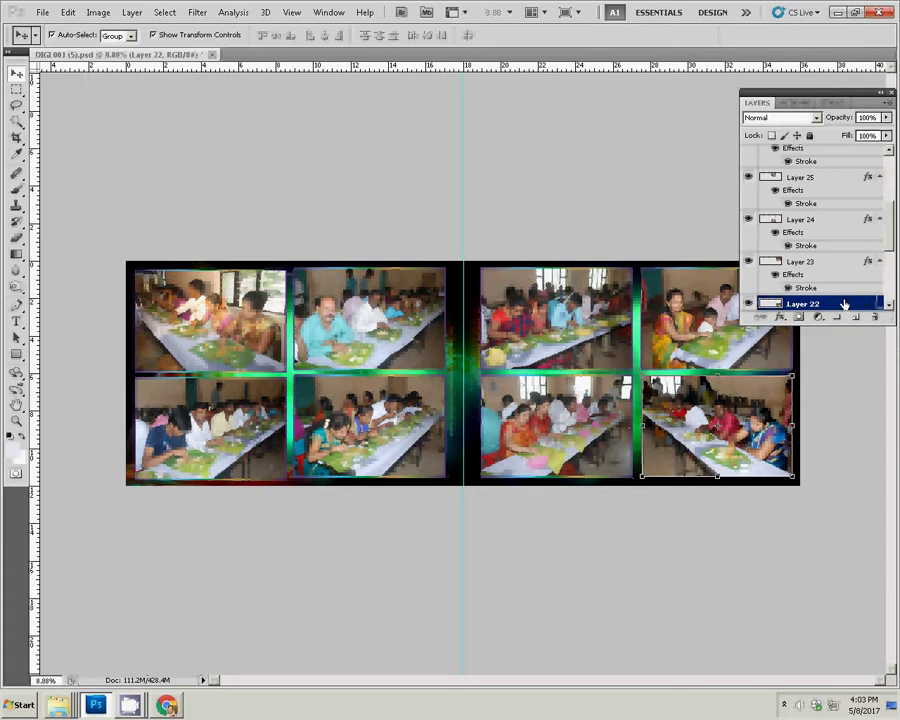
pyautogui.rightClick(845, 304)
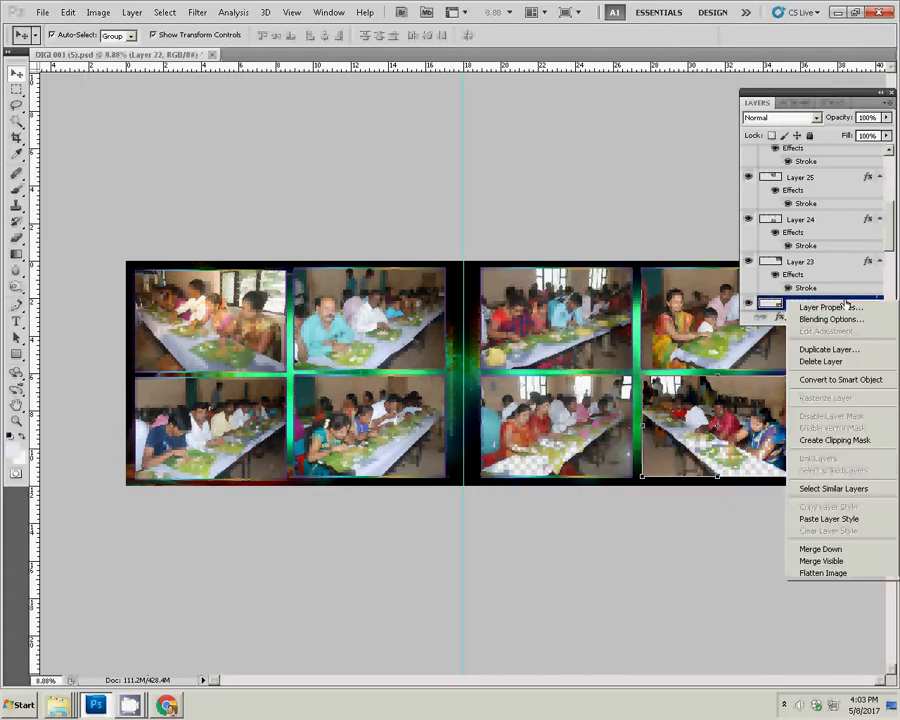
pyautogui.click(841, 521)
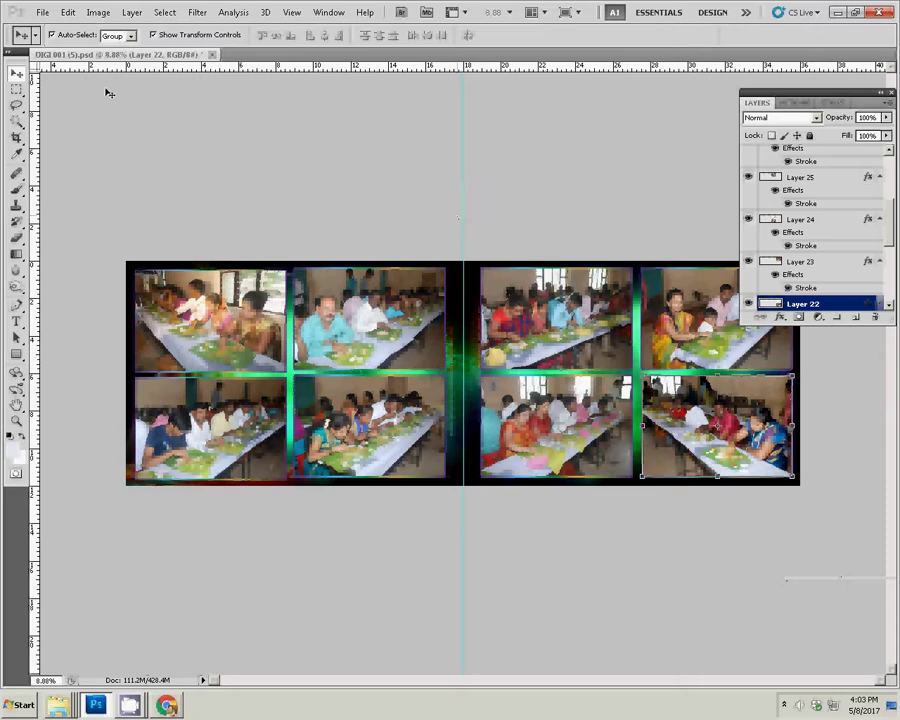
pyautogui.click(43, 13)
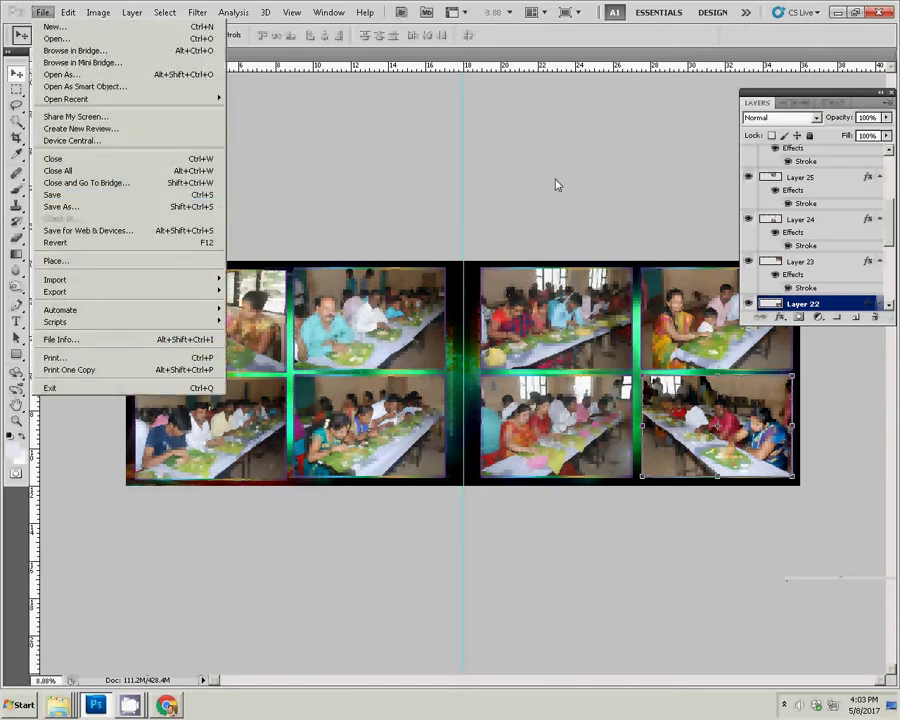
# - Save the spread as PSD file '06' in J:\k5, accepting Maximize Compatibility
pyautogui.hotkey('ctrl', 'shift', 's')
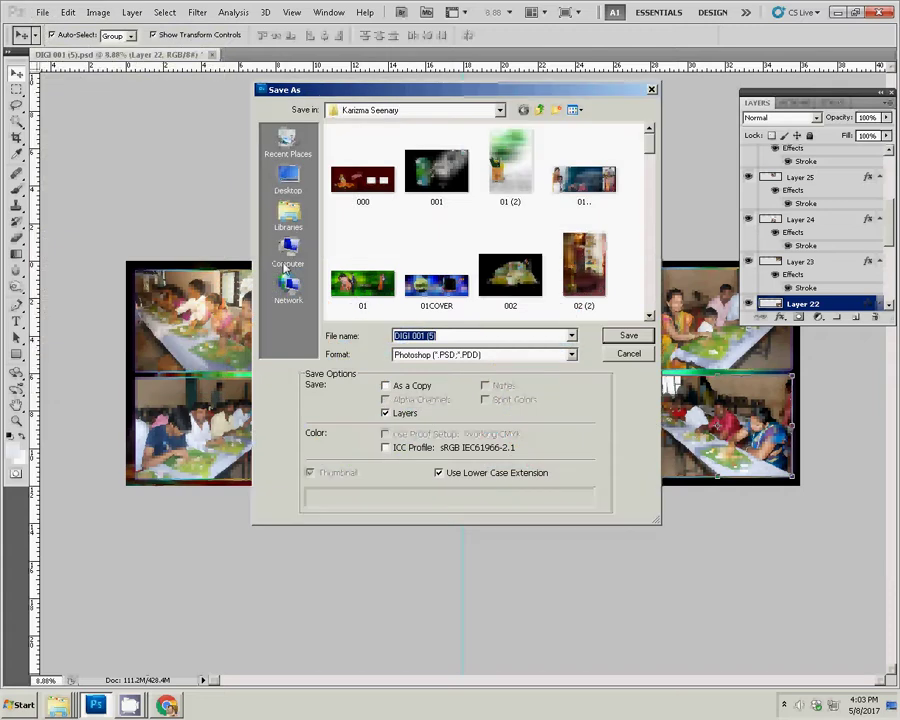
pyautogui.click(288, 248)
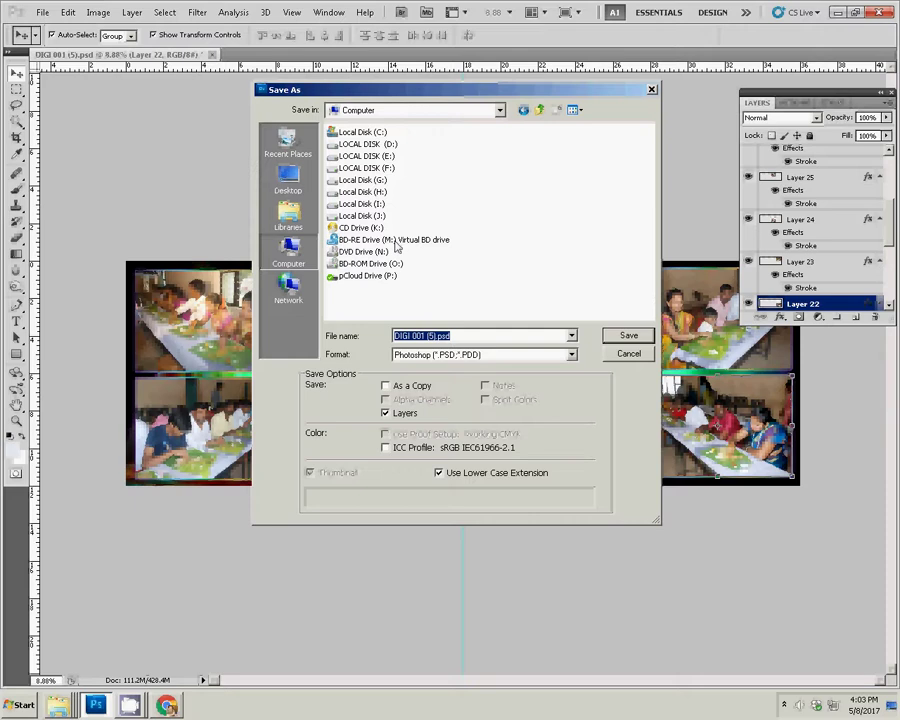
pyautogui.click(362, 215)
pyautogui.click(612, 337)
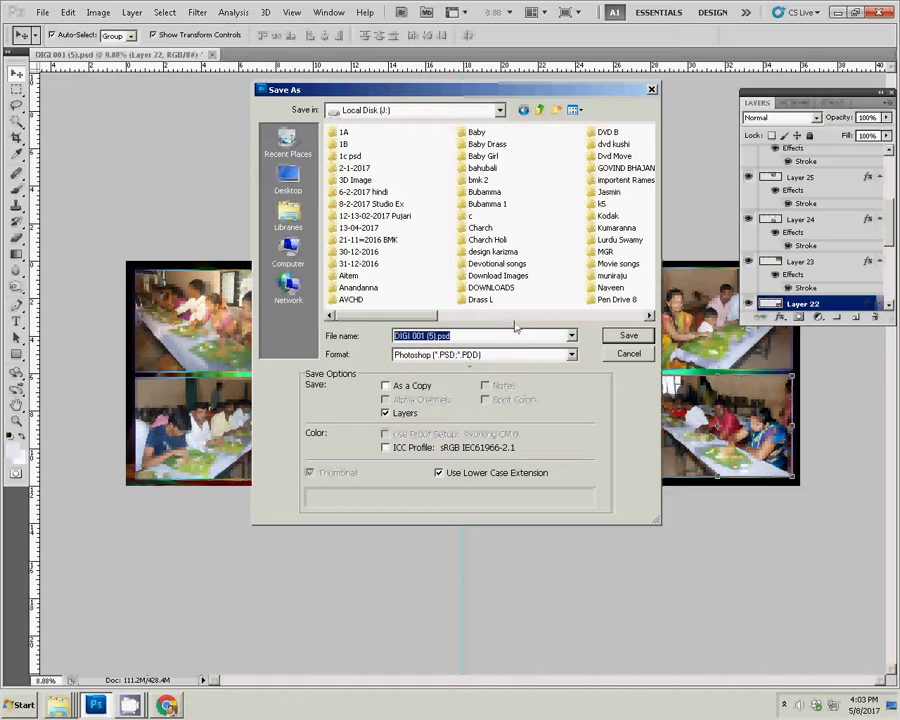
pyautogui.click(601, 204)
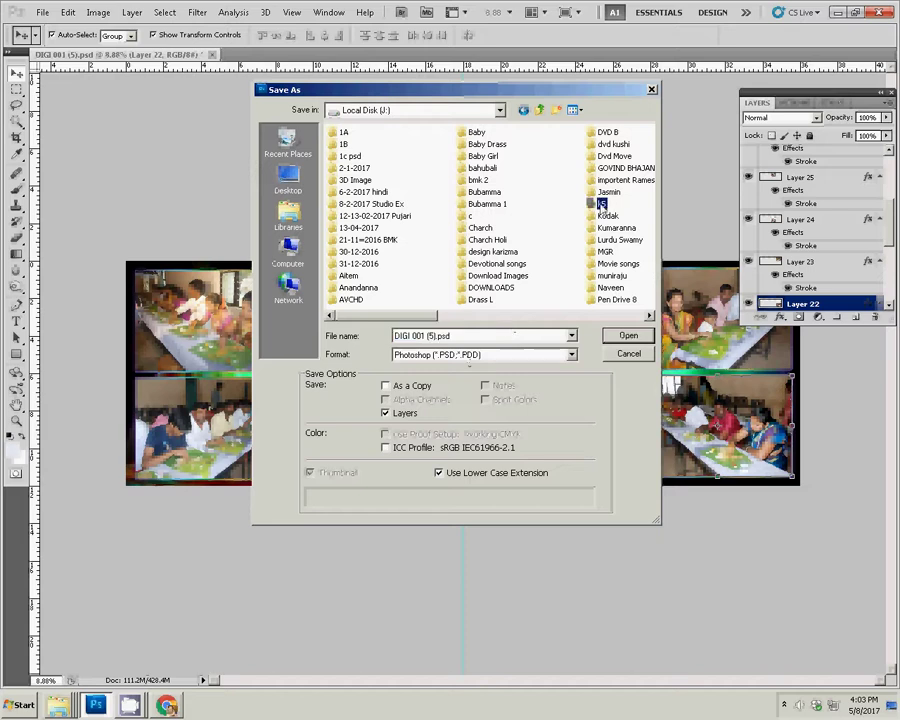
pyautogui.click(627, 336)
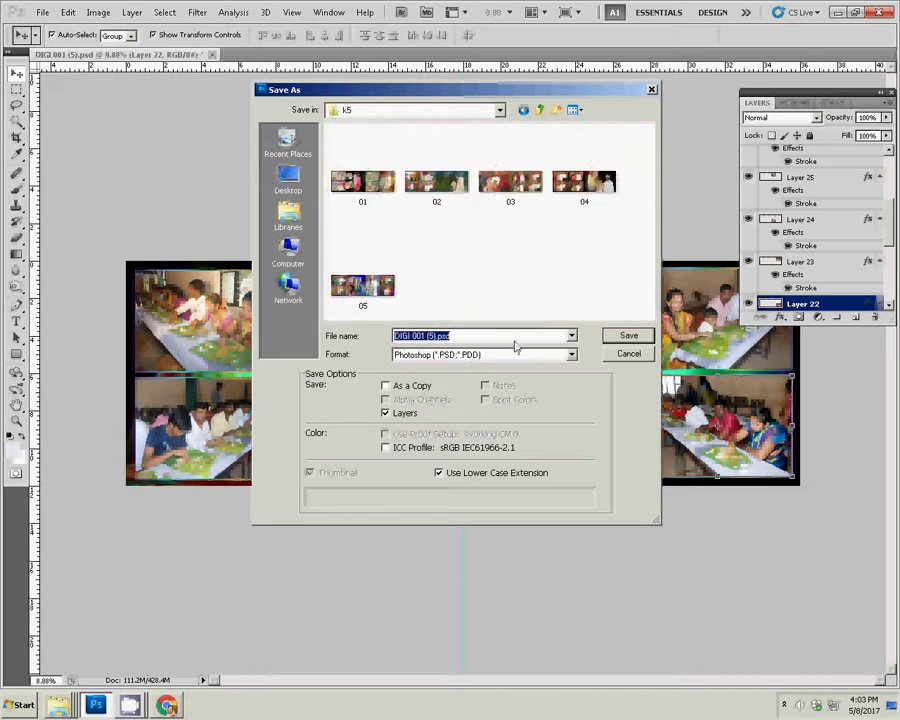
pyautogui.write('06')
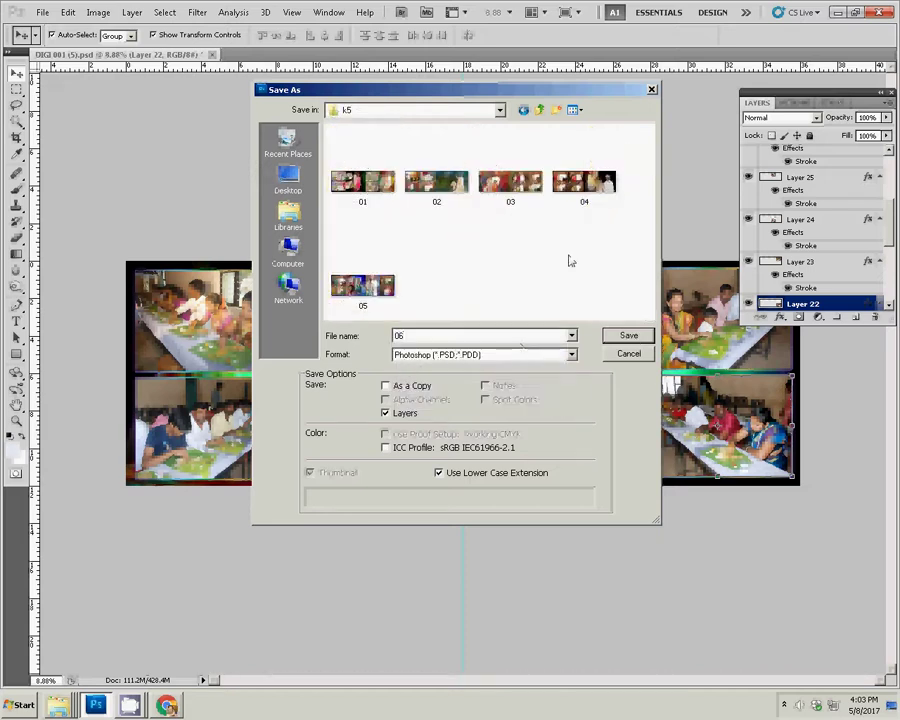
pyautogui.click(627, 335)
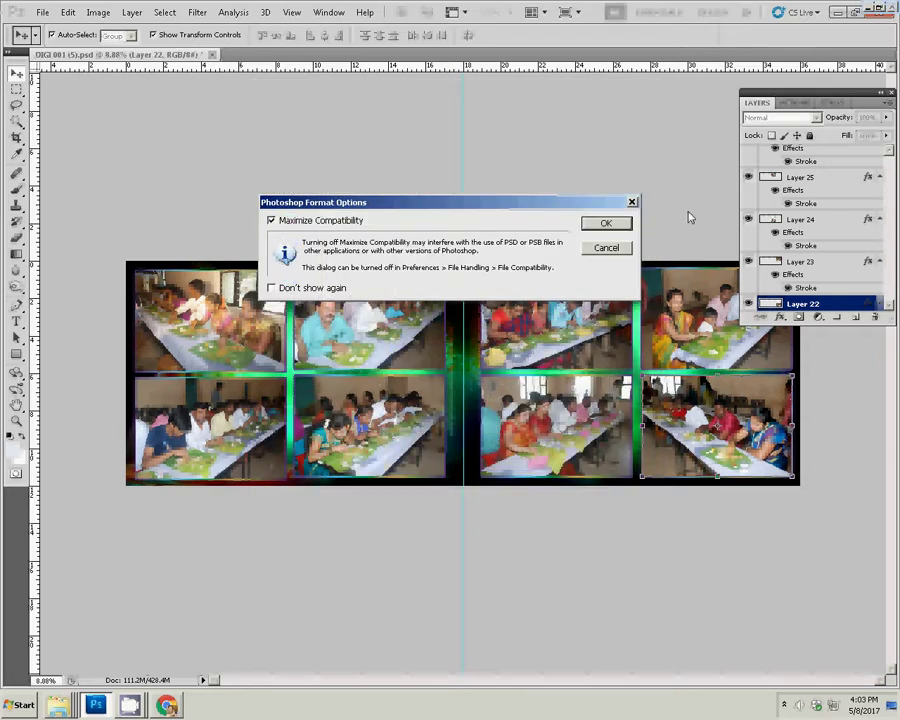
pyautogui.click(610, 226)
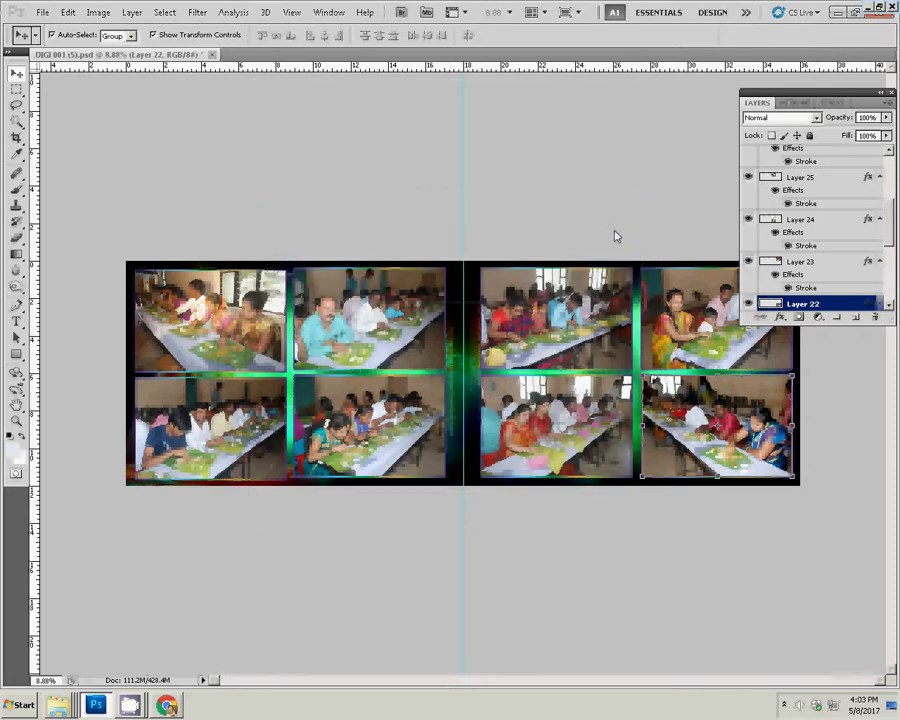